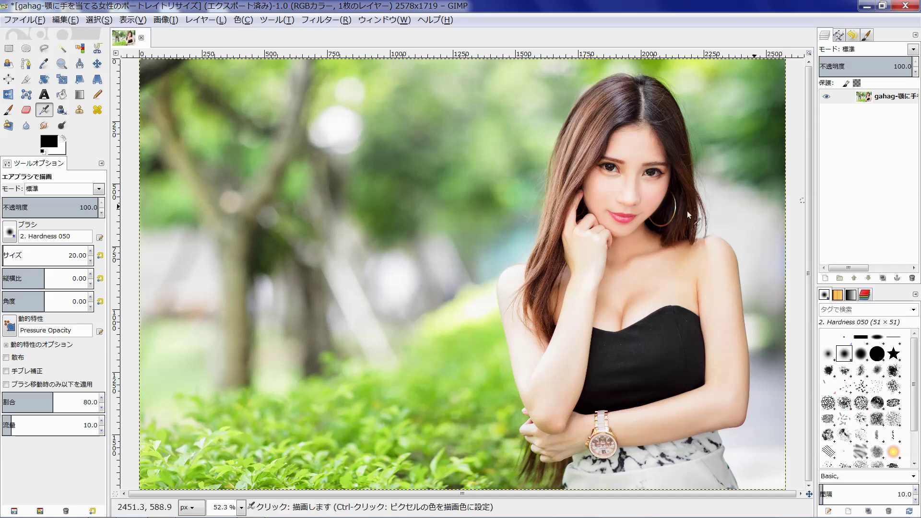
Step: Add an alpha channel to the portrait layer and duplicate it
click(194, 22)
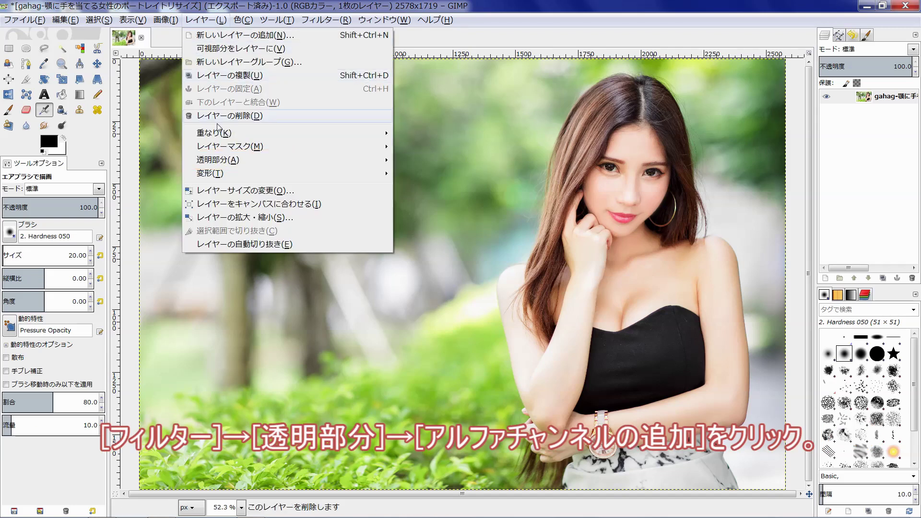
mouse_move(218, 159)
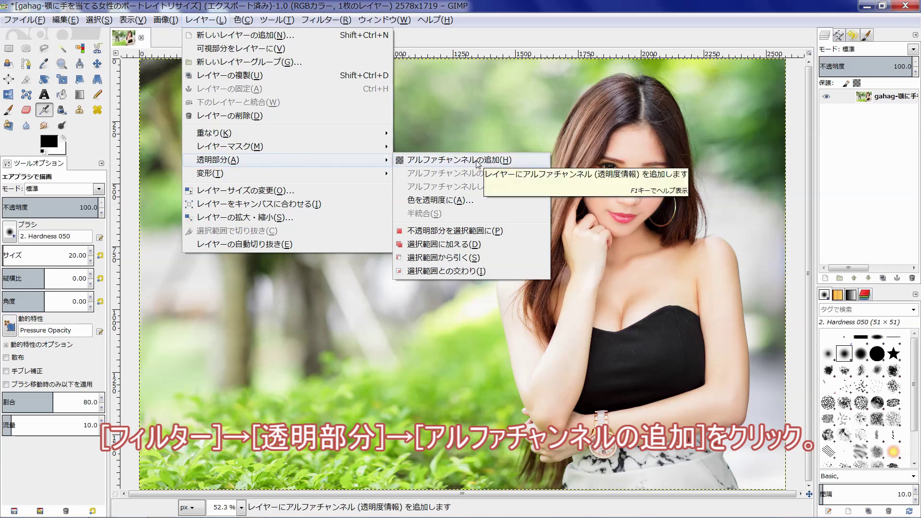
click(477, 164)
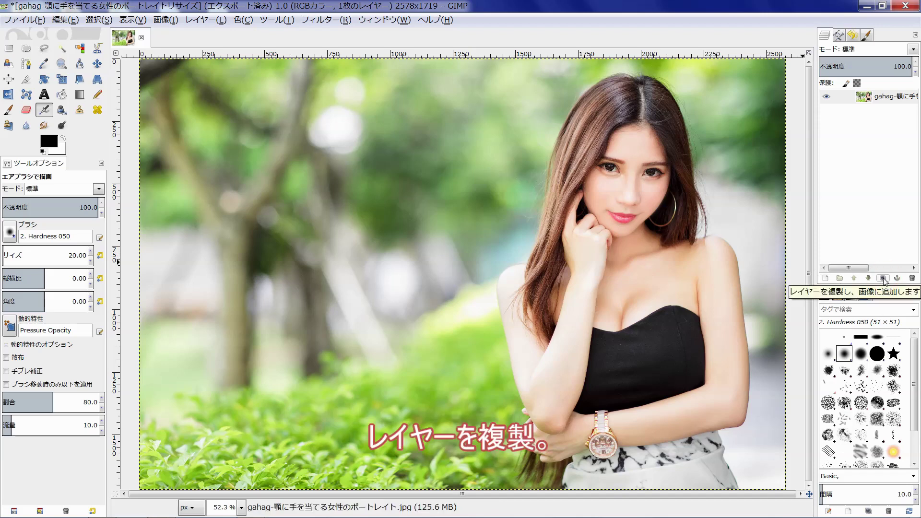
click(883, 278)
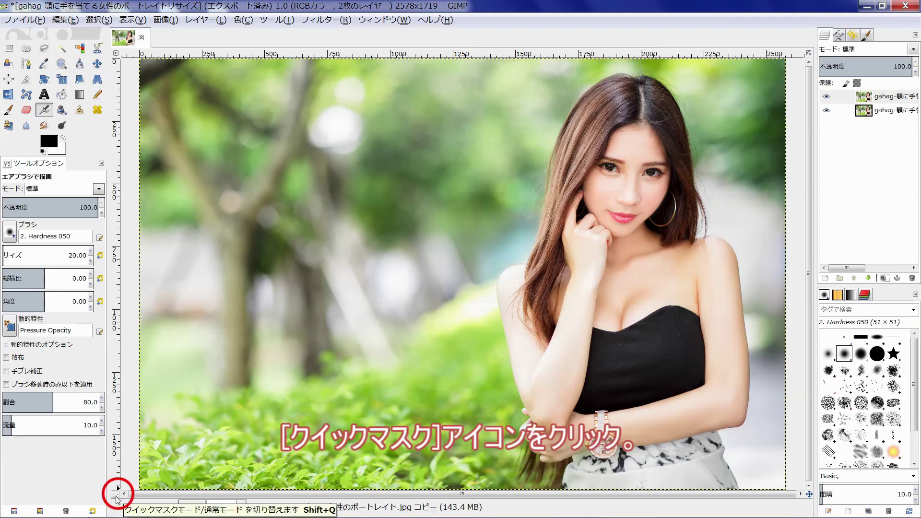
Step: Turn on quick mask over the portrait, then preview a Gaussian Blur and cancel it
click(115, 494)
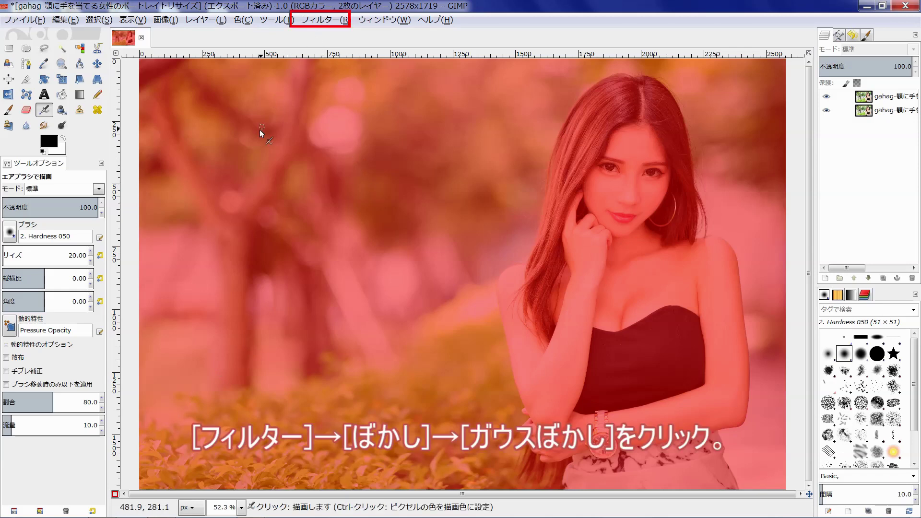
click(328, 24)
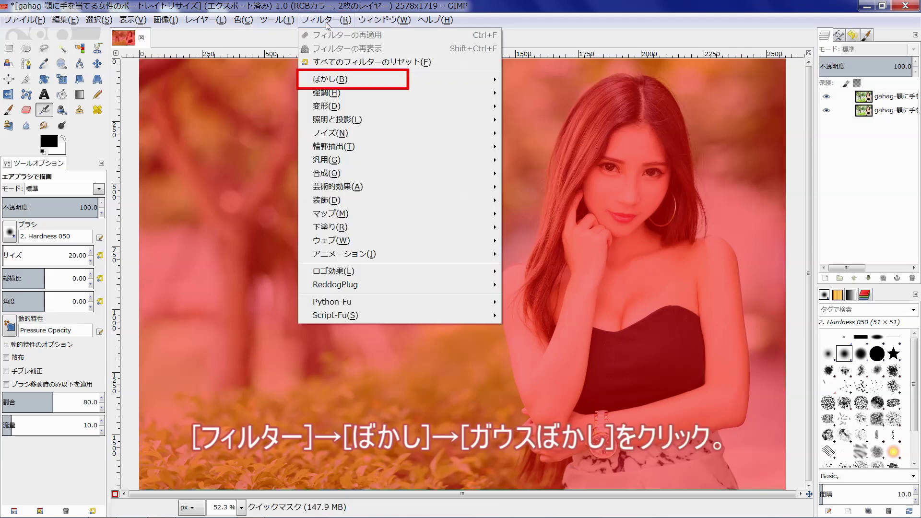
mouse_move(331, 79)
click(544, 80)
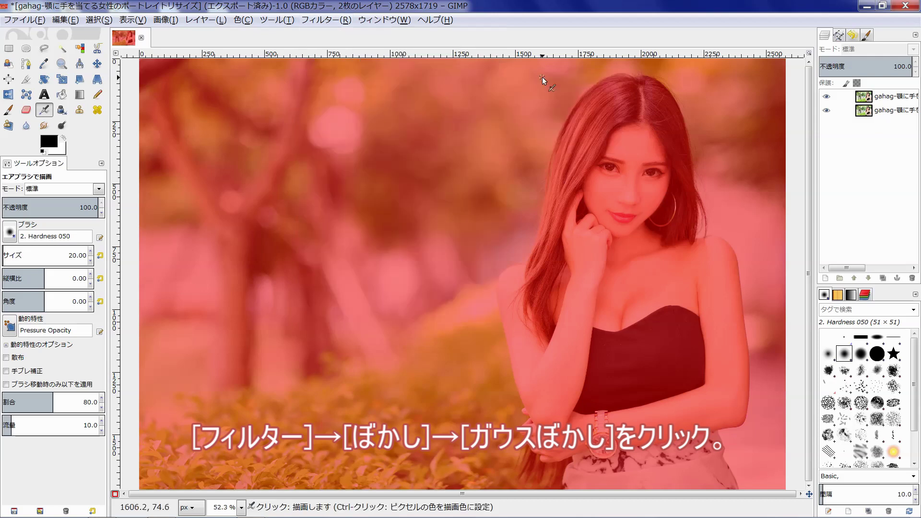
drag(362, 150, 296, 68)
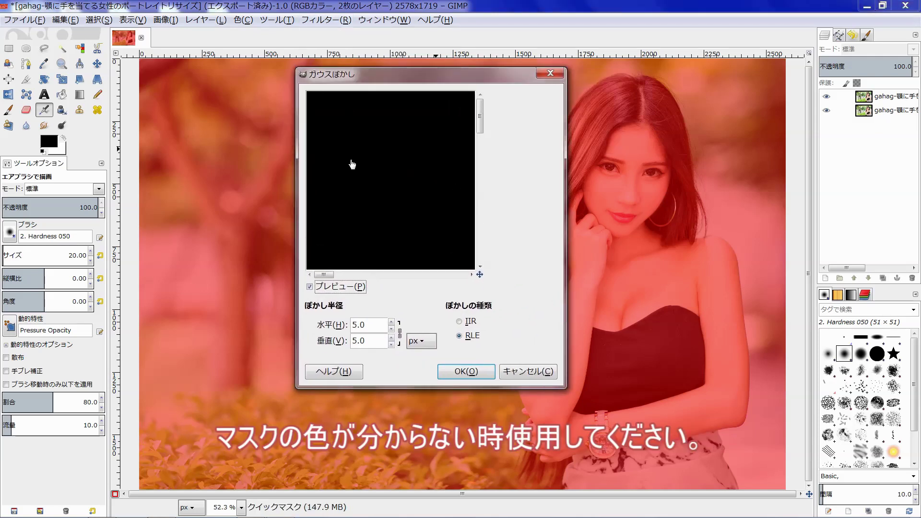
drag(479, 274, 503, 296)
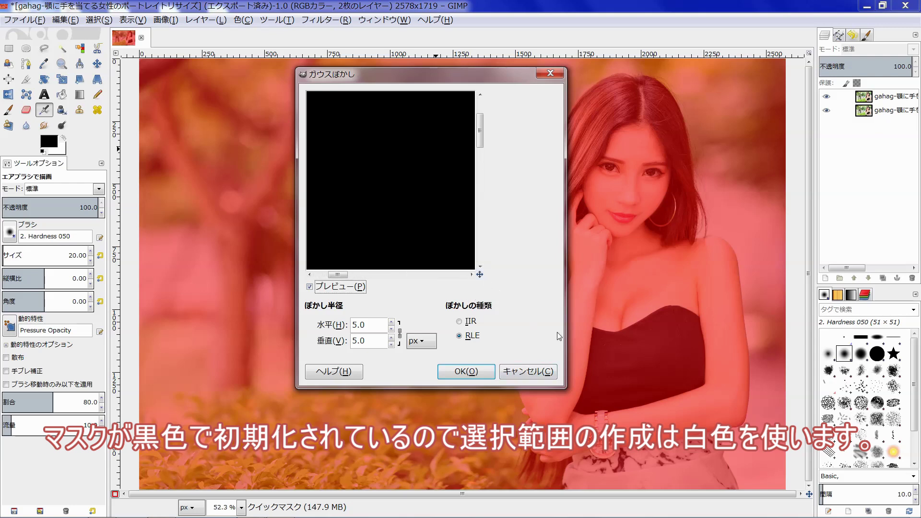
click(558, 75)
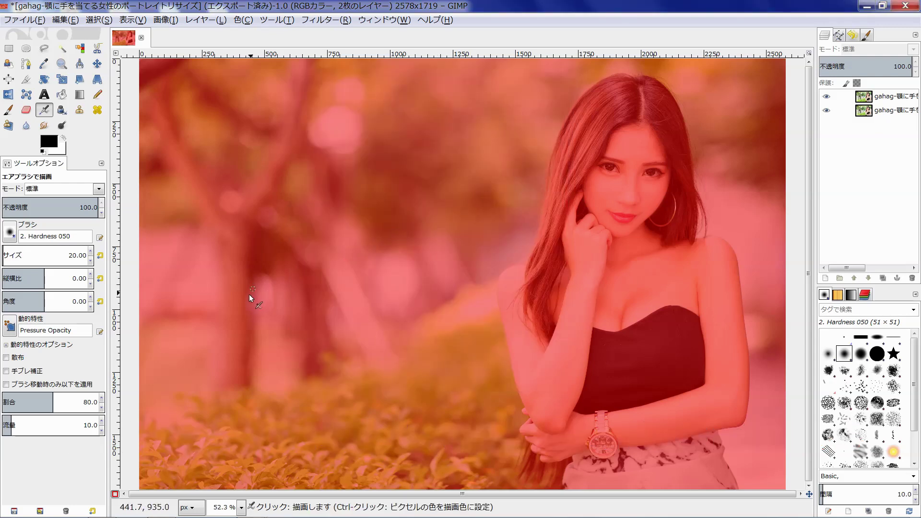
Step: Set the quick mask overlay colour to green with mask opacity 50
right_click(115, 494)
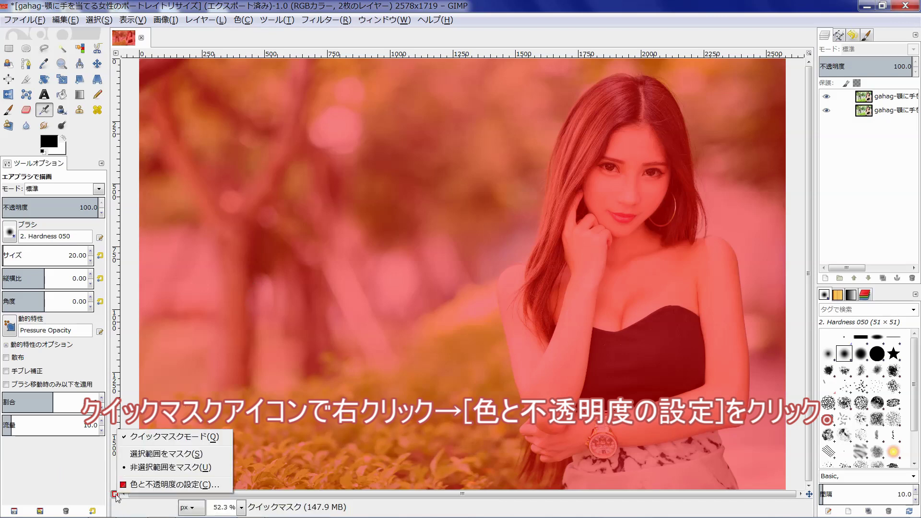
click(135, 485)
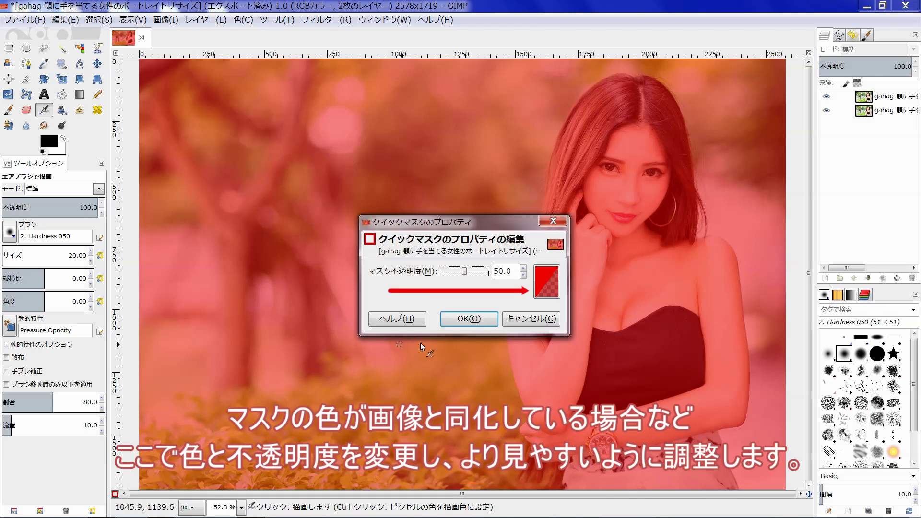
click(548, 277)
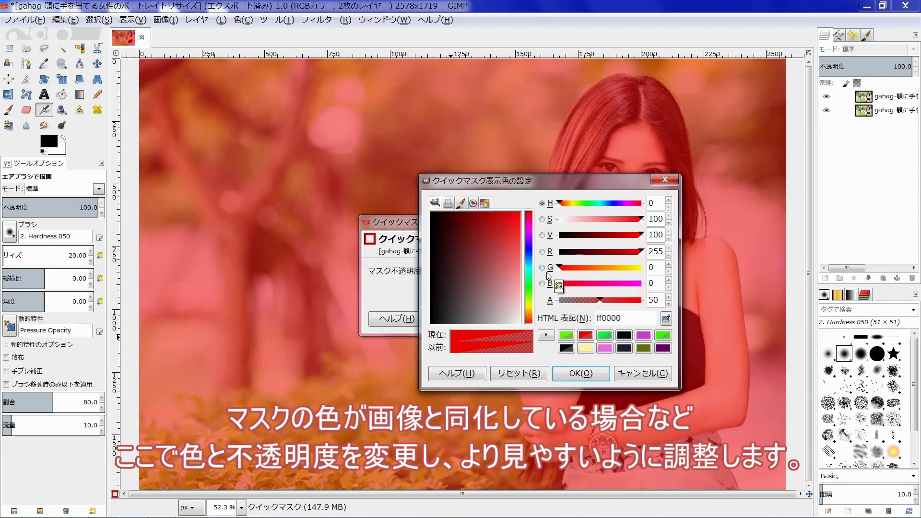
mouse_move(529, 269)
mouse_down()
mouse_move(528, 307)
mouse_move(529, 282)
mouse_move(529, 298)
mouse_up()
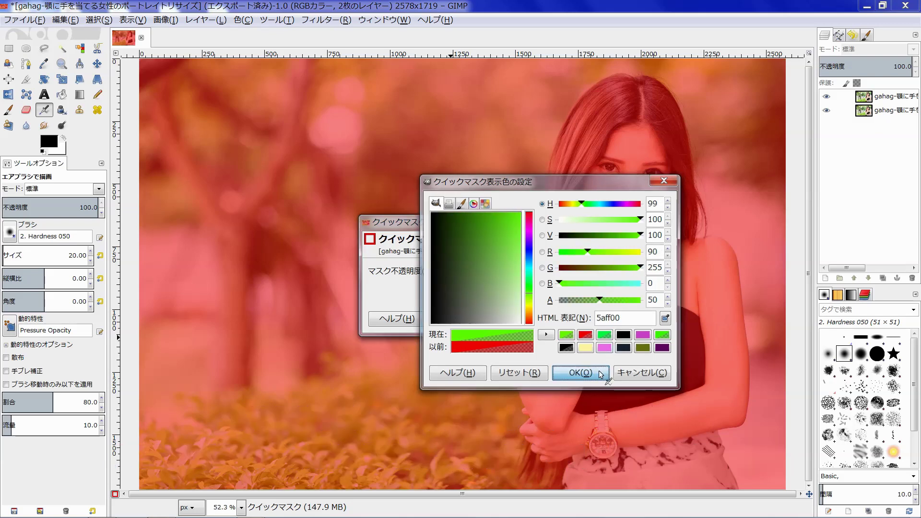
click(580, 373)
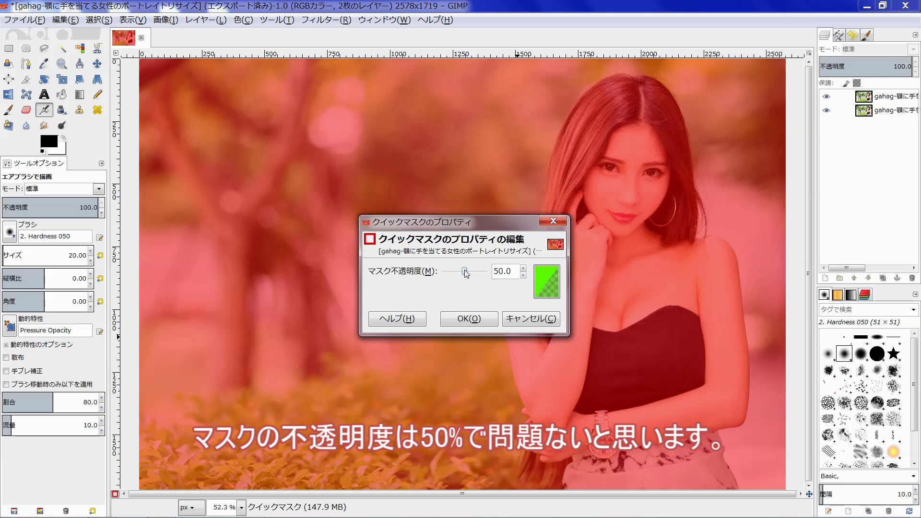
drag(465, 272, 478, 273)
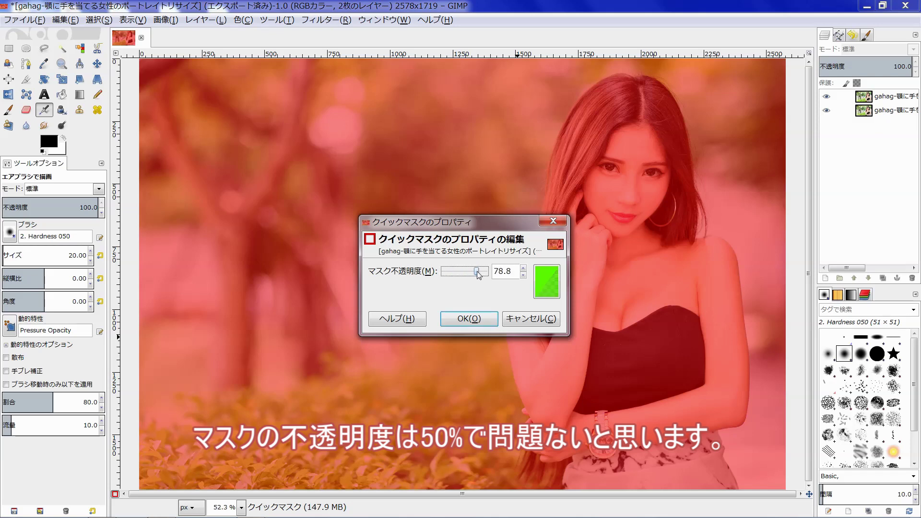
mouse_move(479, 274)
mouse_down()
mouse_move(469, 272)
mouse_move(496, 272)
mouse_up()
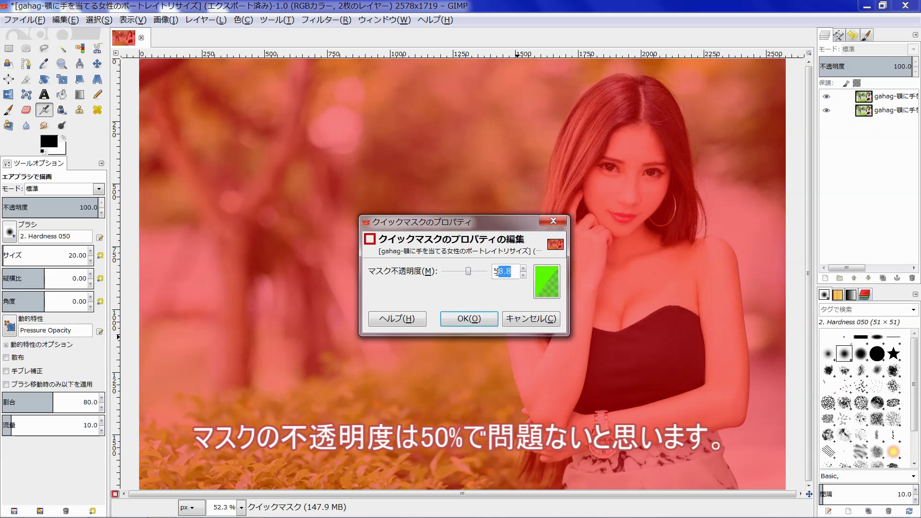
text(50)
key(Return)
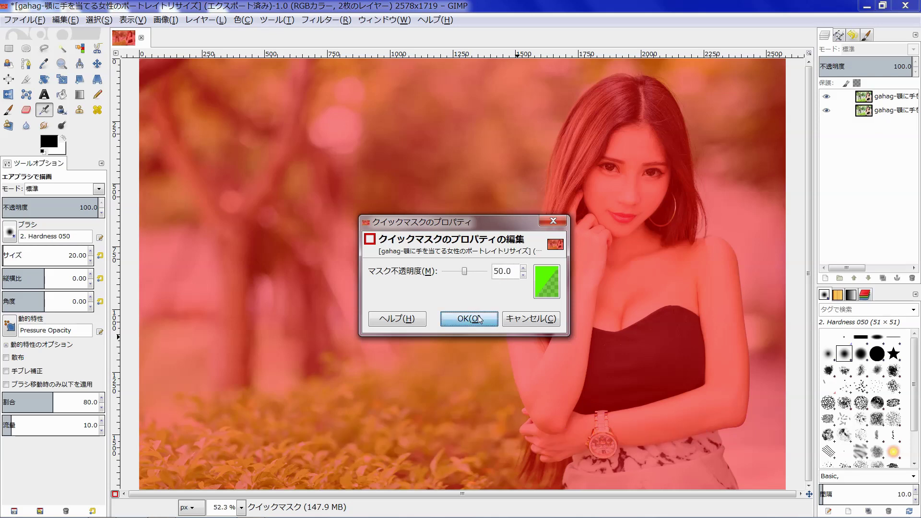
click(478, 318)
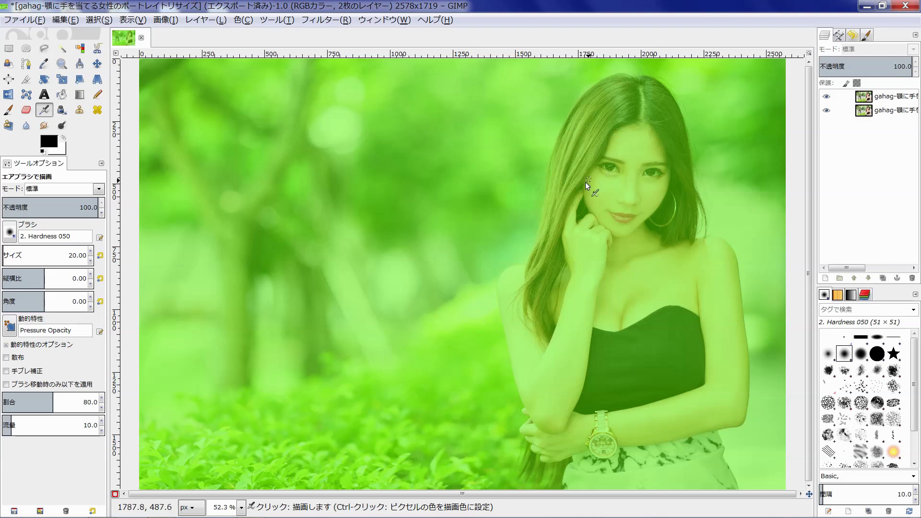
Step: Reopen the Gaussian Blur dialog and close it without applying
click(320, 20)
click(330, 49)
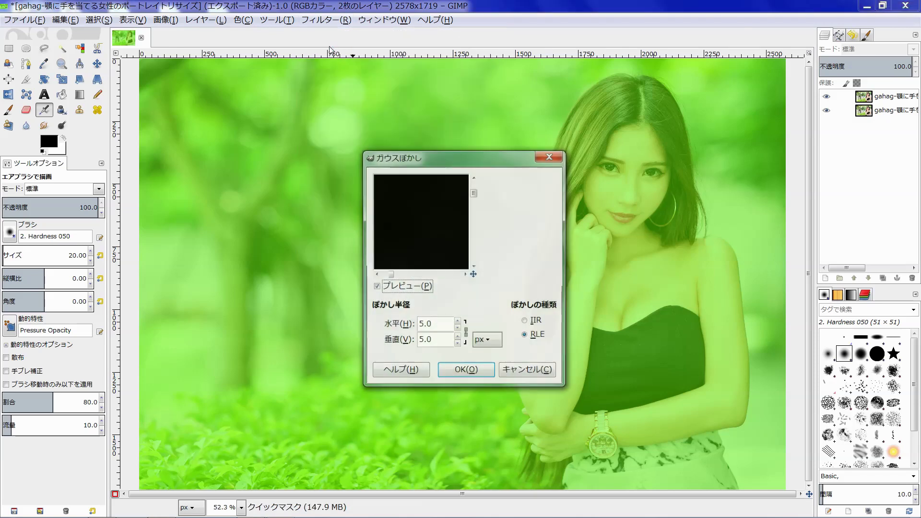
click(466, 370)
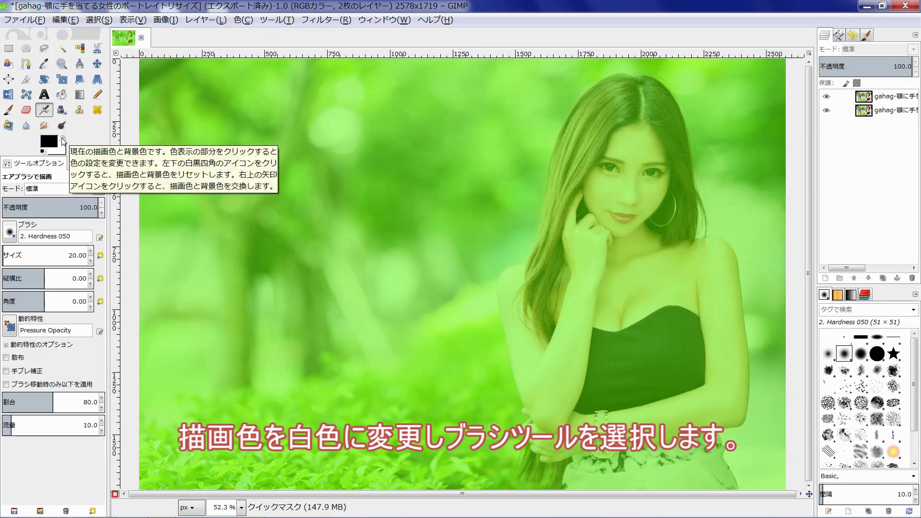
Step: Make white the foreground colour and select the Paintbrush with the Hardness 075 brush
click(63, 139)
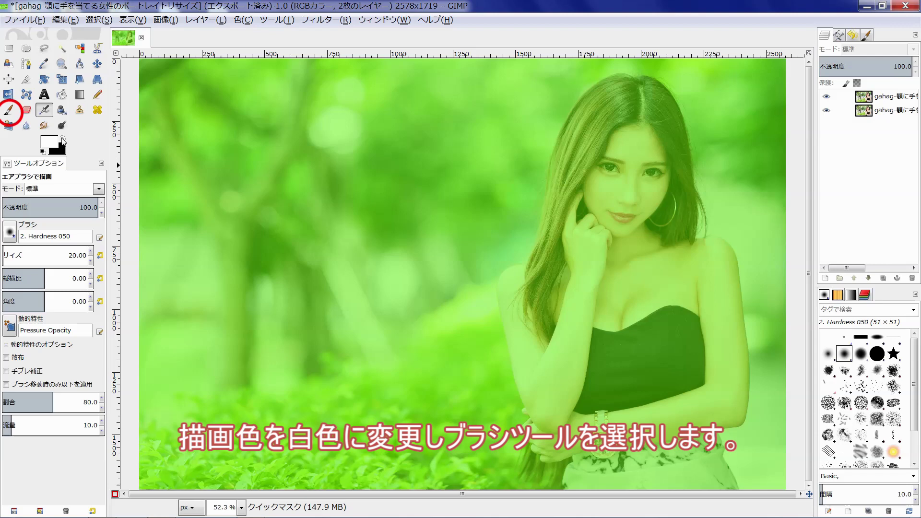
click(8, 110)
click(861, 354)
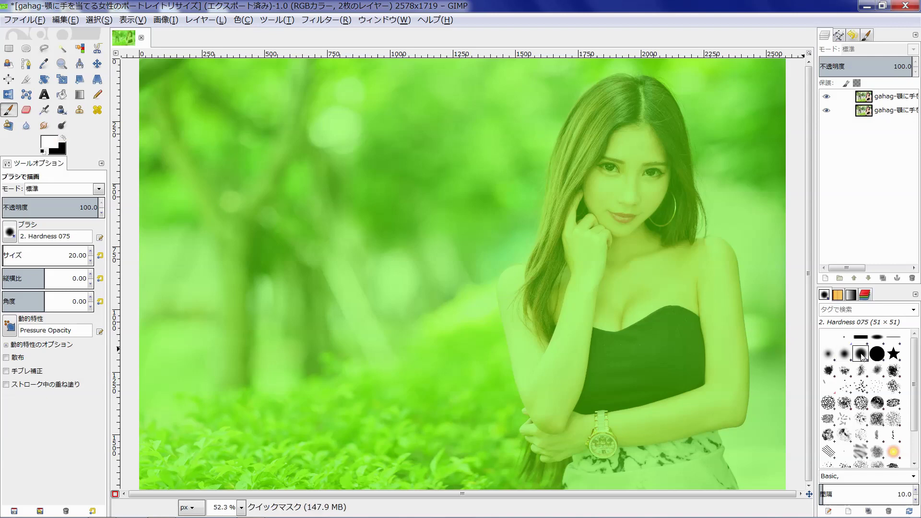
Step: Zoom in on the face and paint the first iris clear of the mask at brush size 14
drag(665, 142, 516, 211)
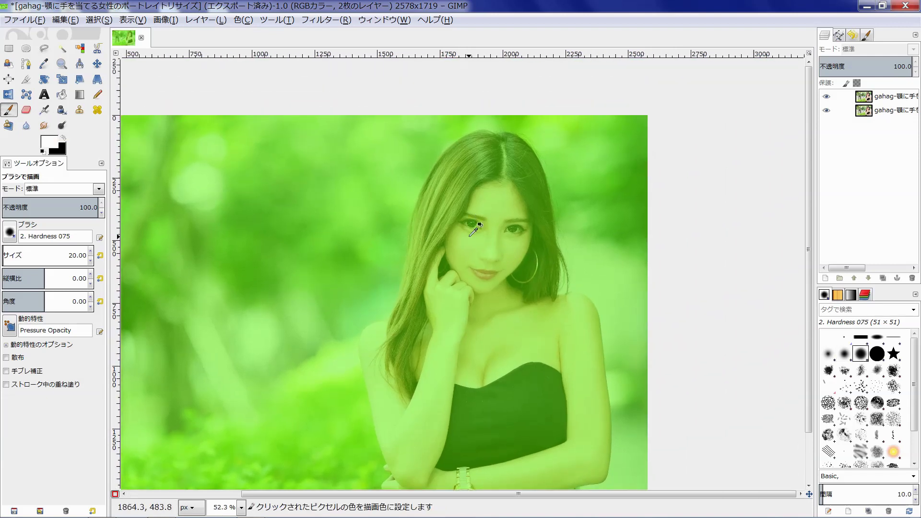
scroll(482, 229, up, 5)
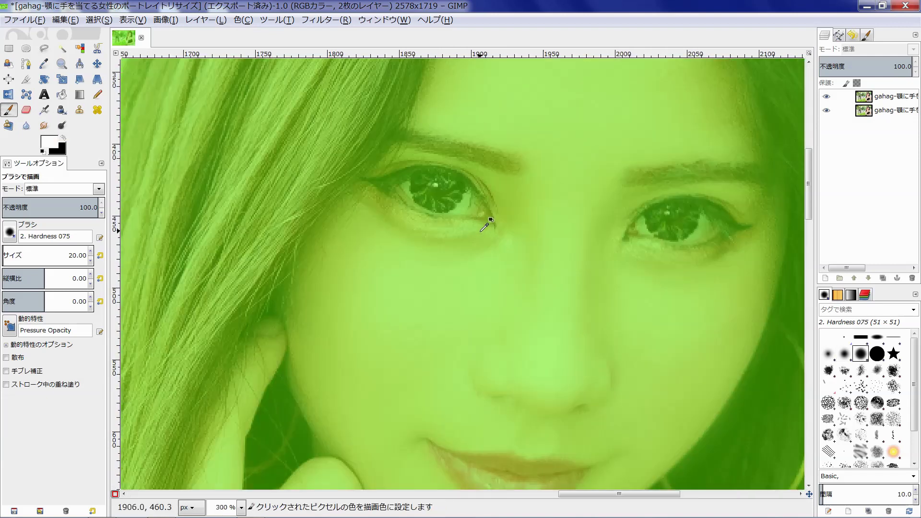
scroll(429, 189, up, 1)
scroll(428, 192, up, 1)
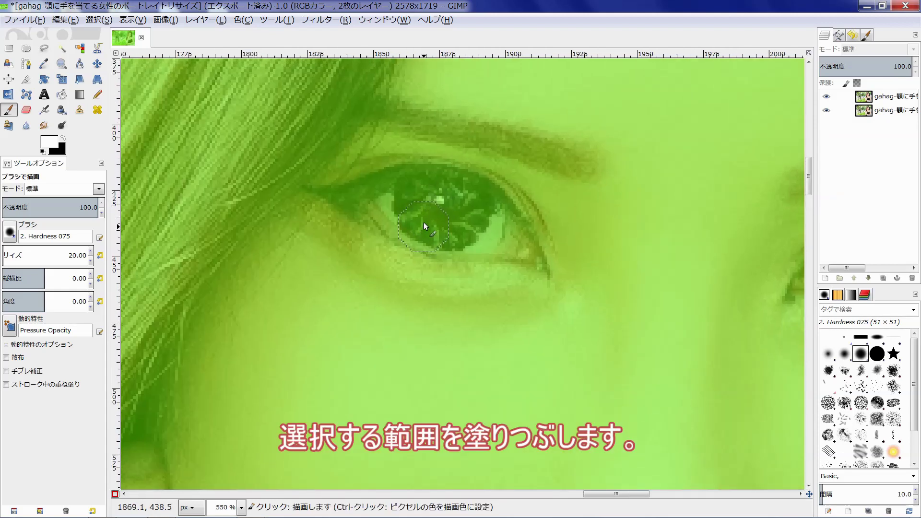
key(bracketleft)
key(bracketleft)
key(bracketleft)
key(bracketleft)
key(bracketleft)
drag(448, 192, 438, 189)
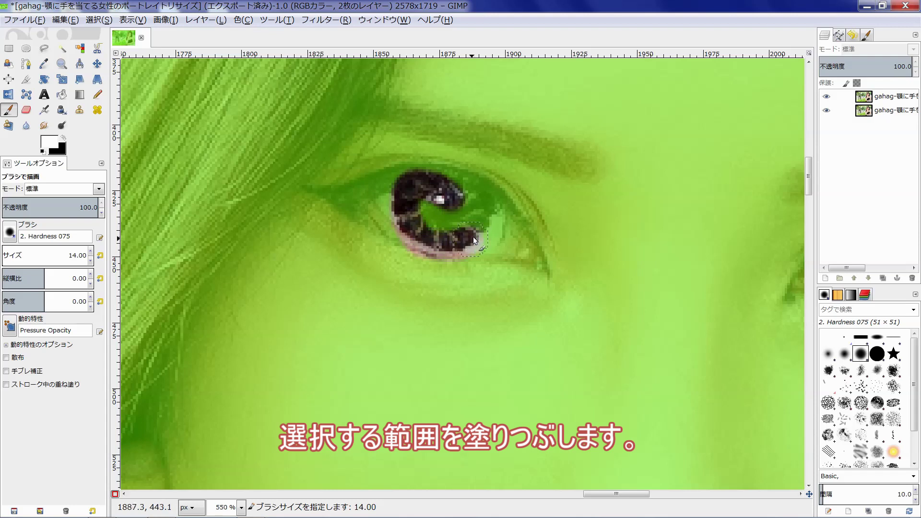
drag(421, 209, 446, 219)
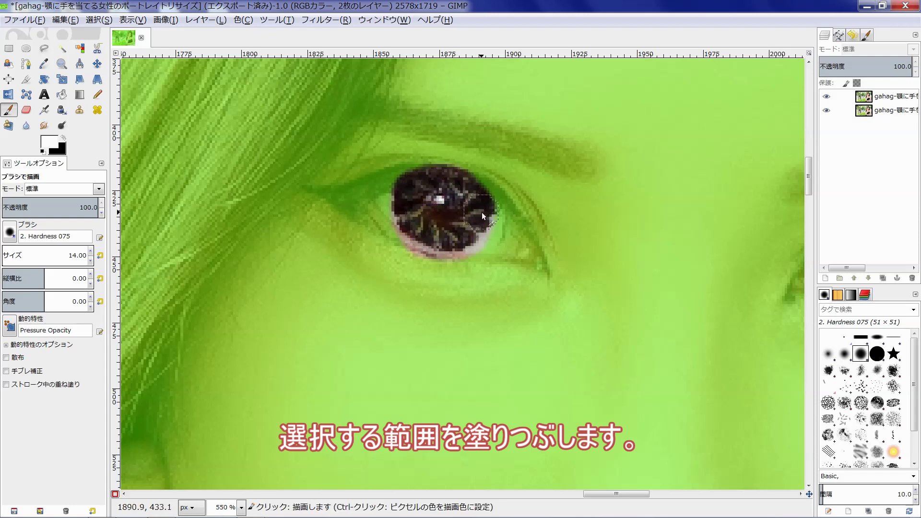
Step: Mask back the overspill in black, then unmask the other iris in white at brush size 13
key(x)
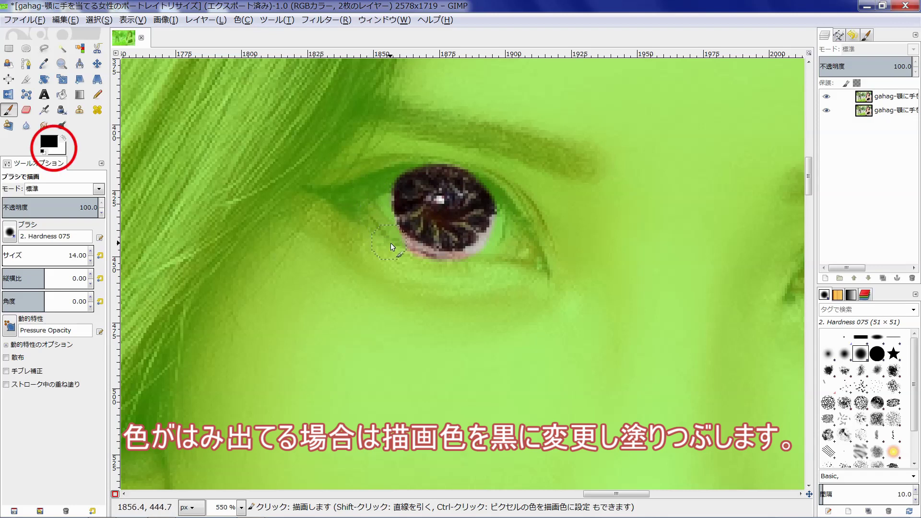
mouse_move(390, 243)
mouse_down()
mouse_move(467, 262)
mouse_move(498, 237)
mouse_move(502, 182)
mouse_up()
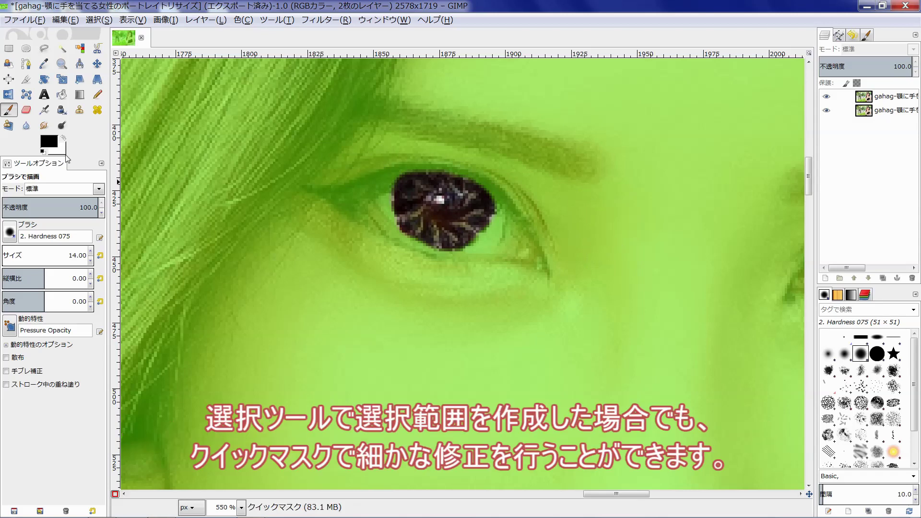
click(64, 137)
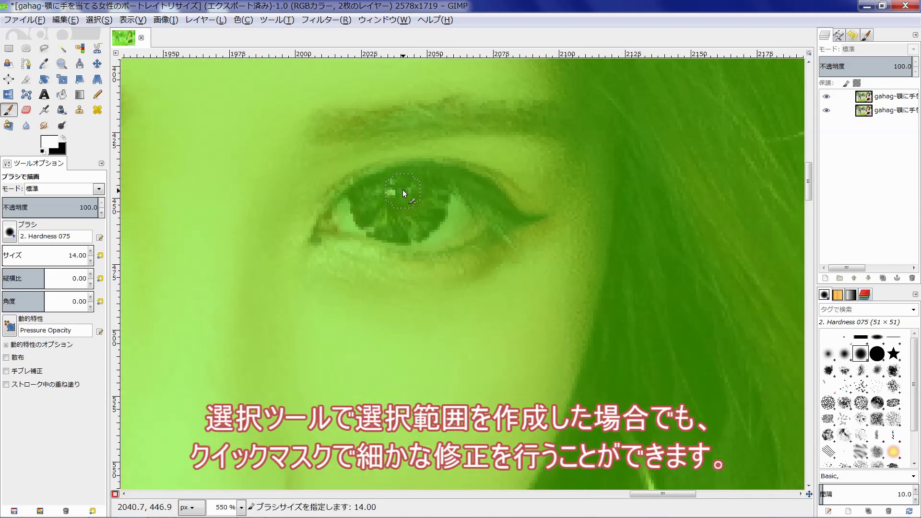
mouse_move(427, 190)
mouse_down()
mouse_move(397, 186)
mouse_move(387, 229)
mouse_up()
key(bracketleft)
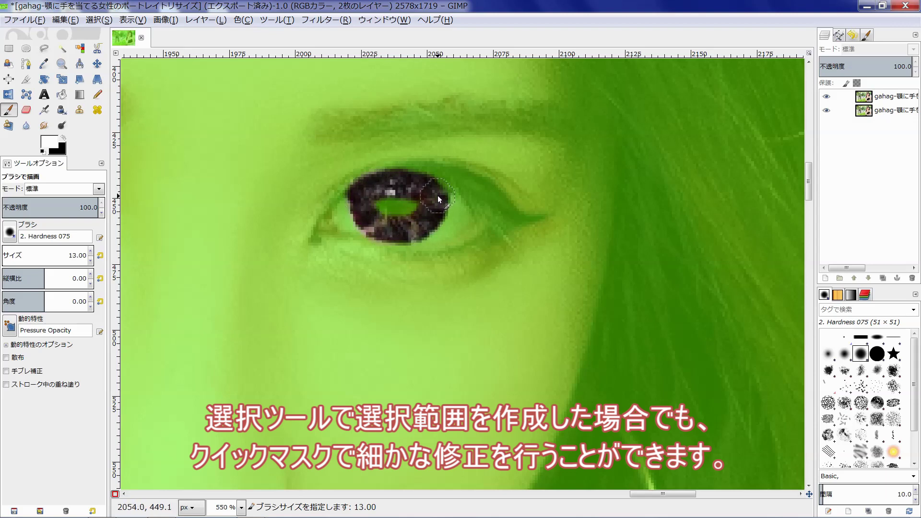
drag(438, 195, 399, 200)
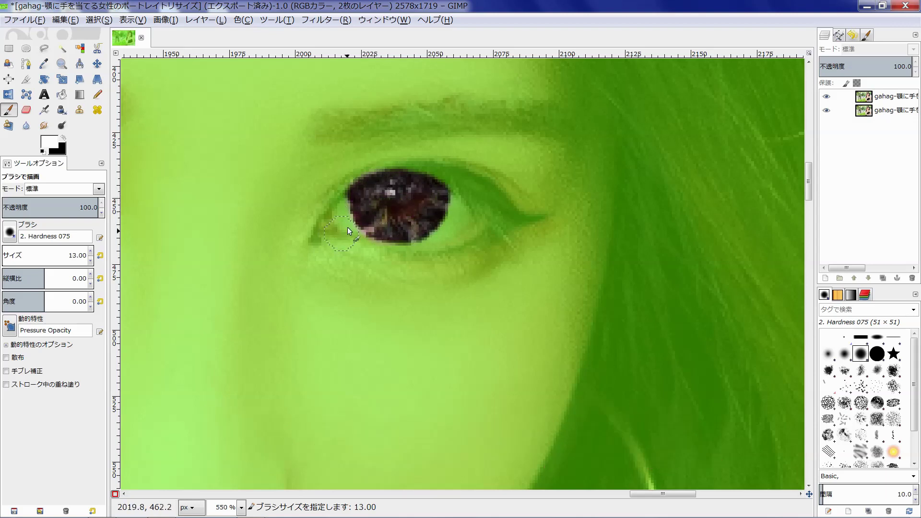
ctrl+scroll(330, 171, down, 2)
drag(330, 171, 460, 234)
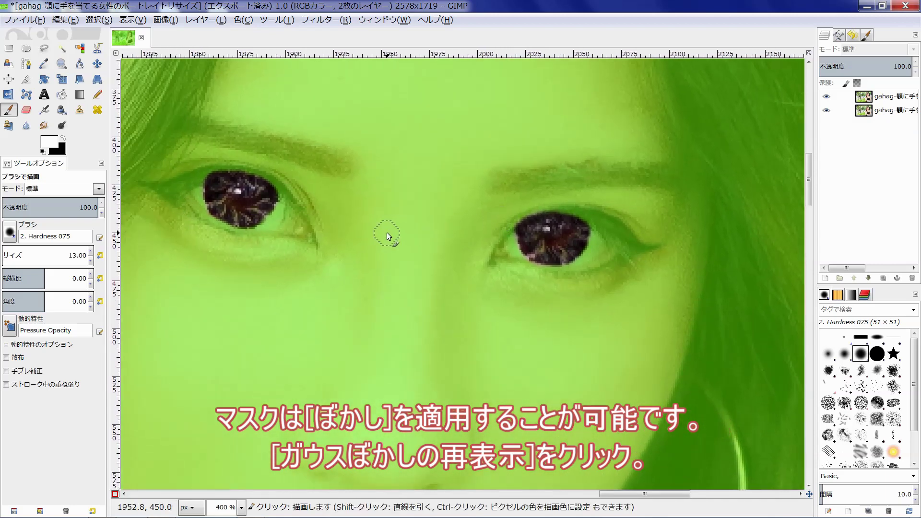
Step: Reapply Gaussian Blur to the quick mask with a radius of about 4 px
click(312, 20)
click(343, 50)
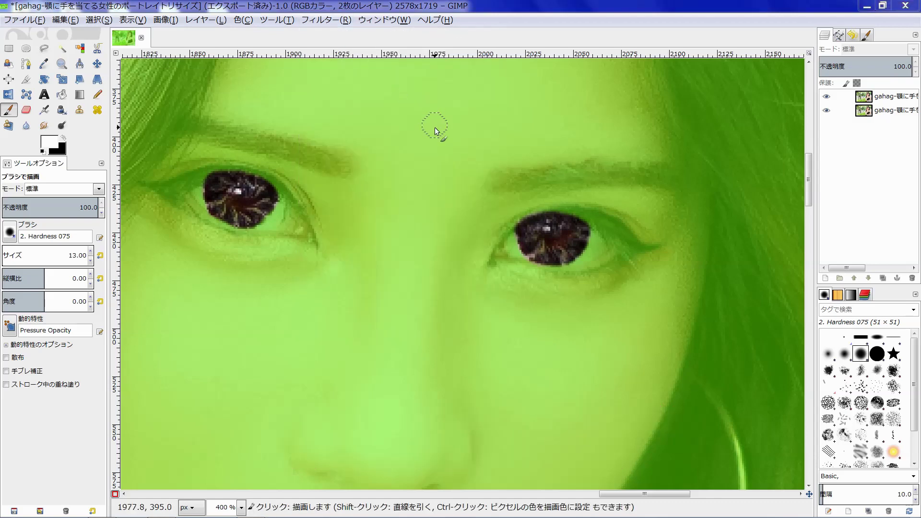
drag(362, 150, 271, 69)
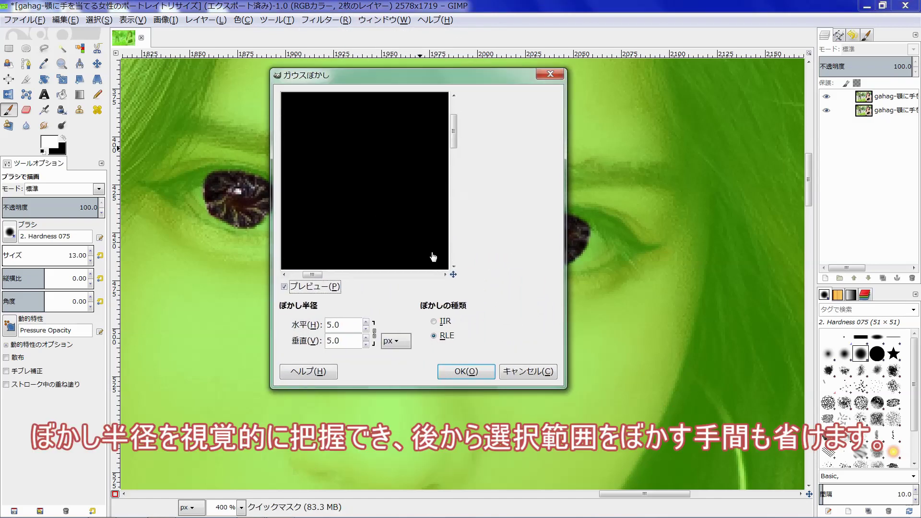
drag(453, 275, 477, 274)
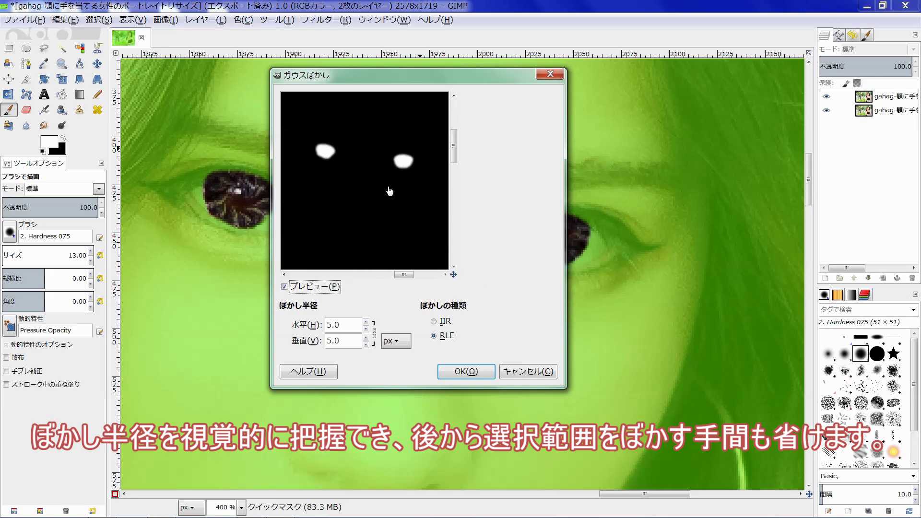
click(366, 322)
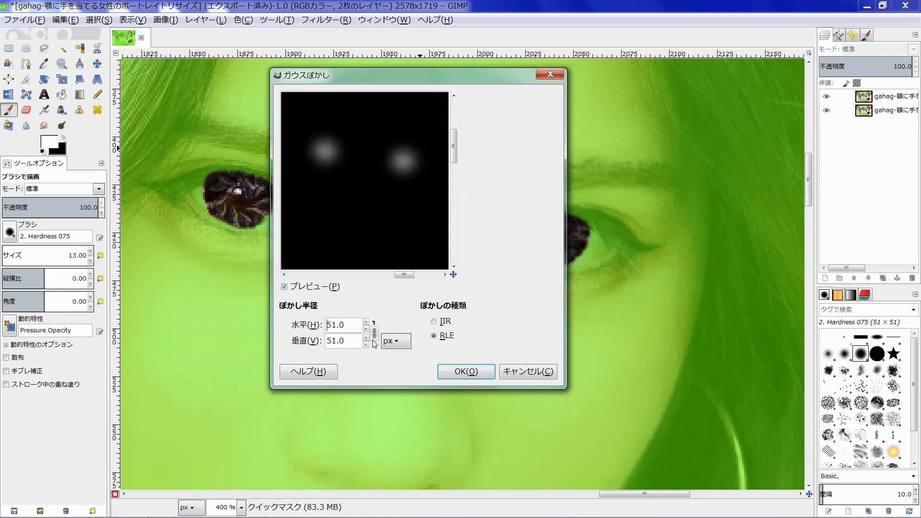
click(366, 344)
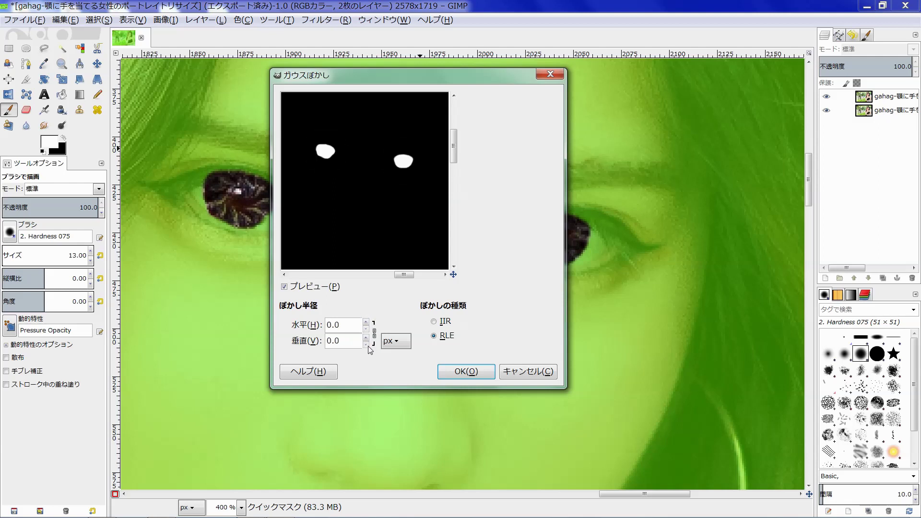
click(366, 326)
click(467, 370)
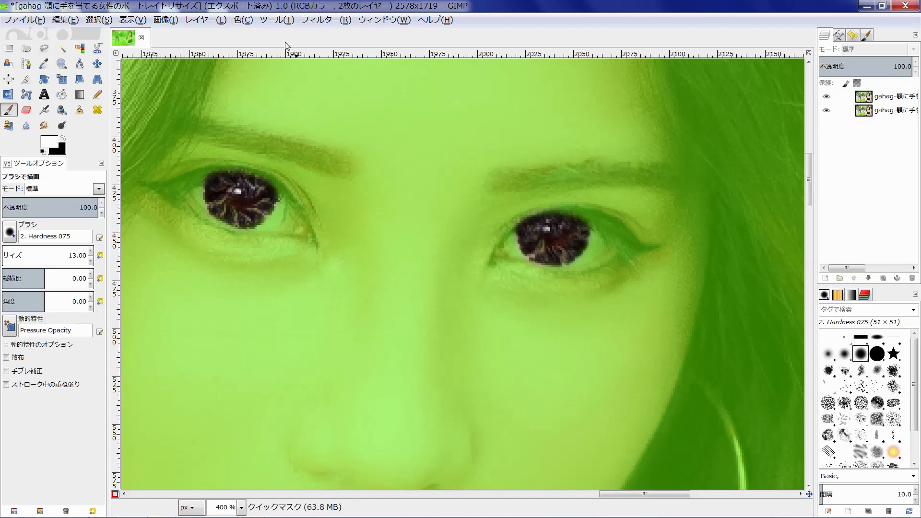
Step: Invert the quick mask and turn it off to get a selection of the irises
click(243, 20)
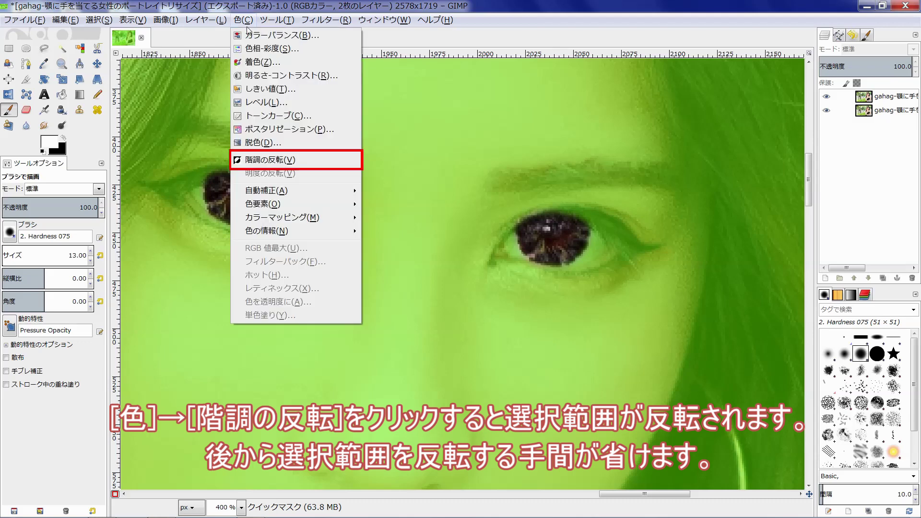
click(277, 166)
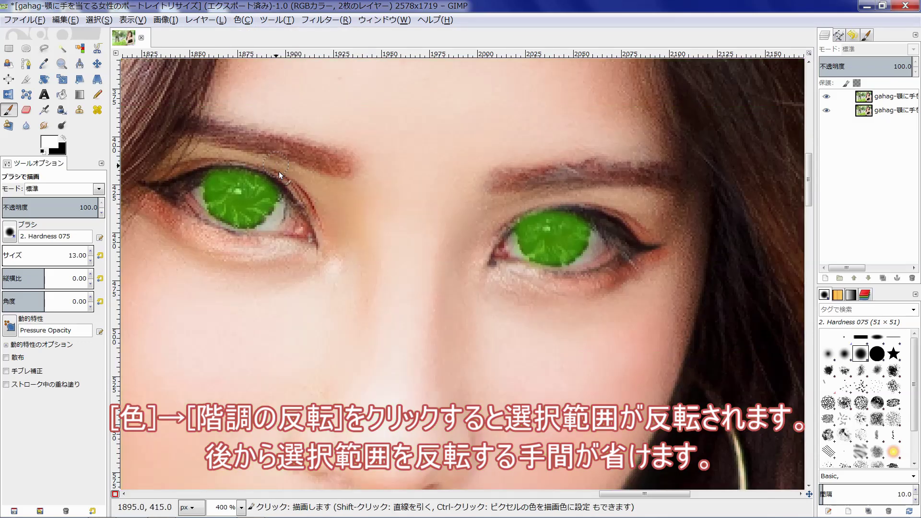
key(ctrl)
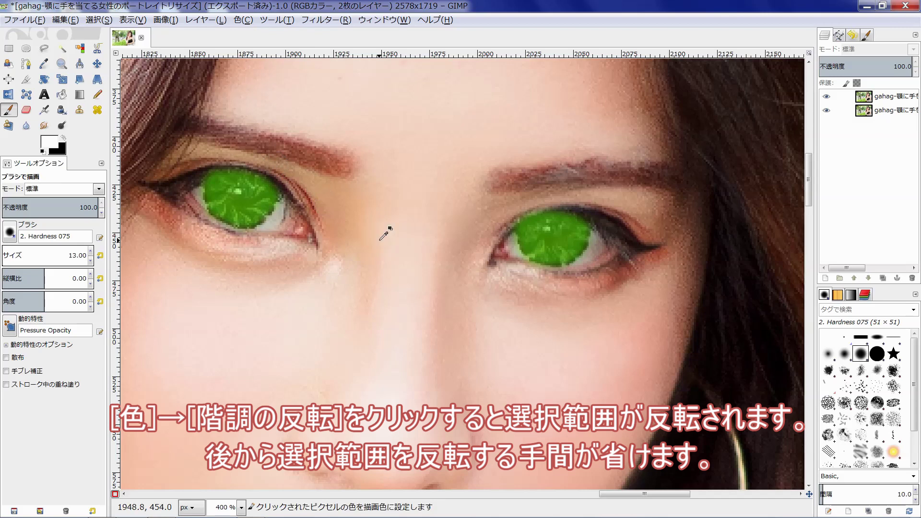
scroll(381, 238, down, 2)
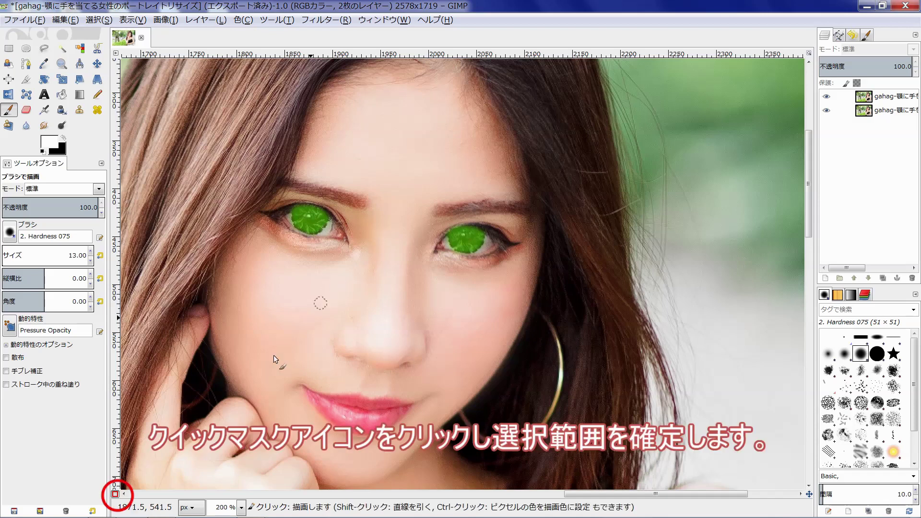
click(116, 495)
scroll(481, 316, down, 2)
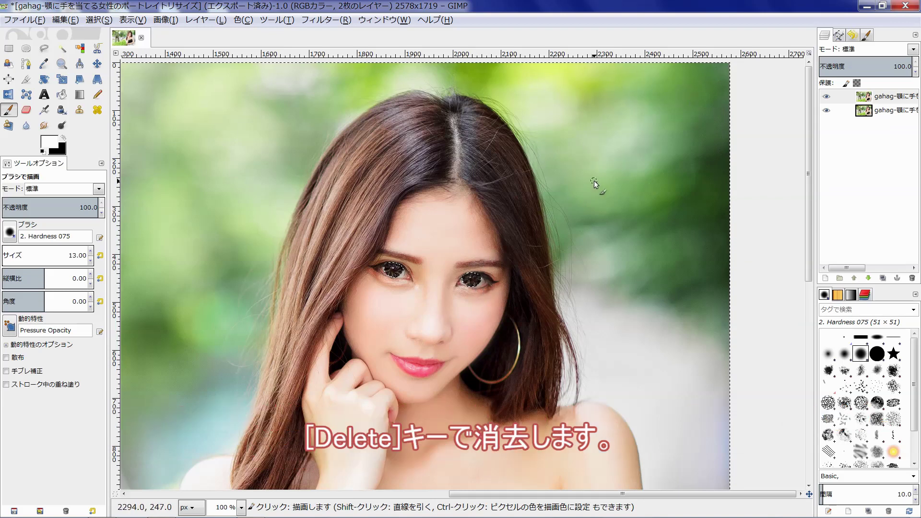
Step: Delete everything outside the irises from the top layer and clear the selection
key(Delete)
click(826, 111)
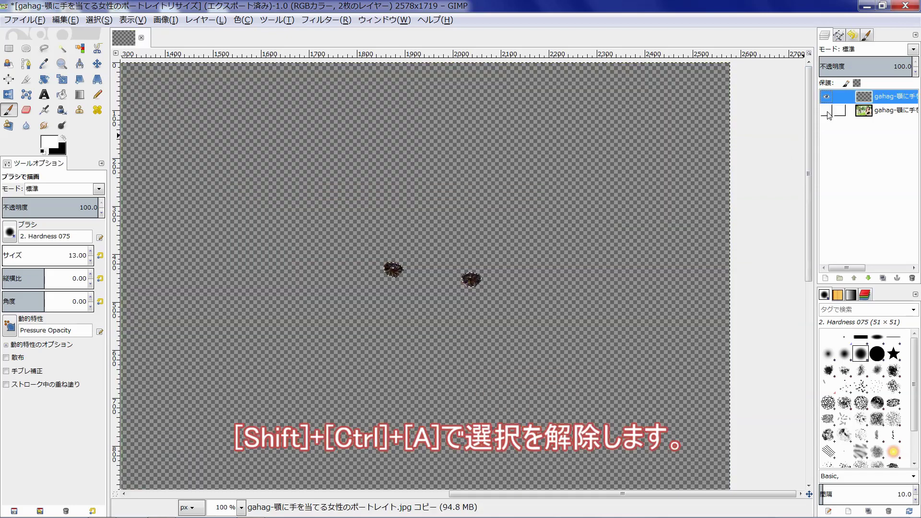
key(ctrl+shift+a)
click(825, 111)
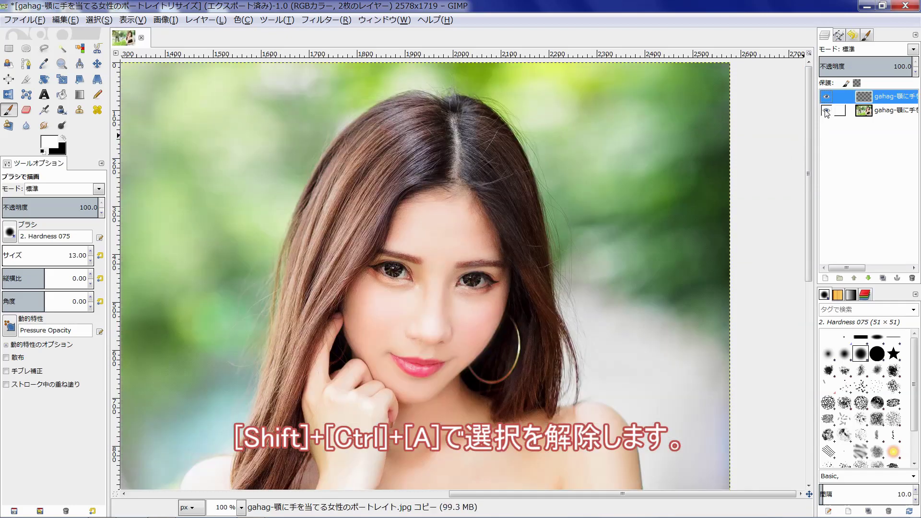
ctrl+scroll(496, 271, up, 1)
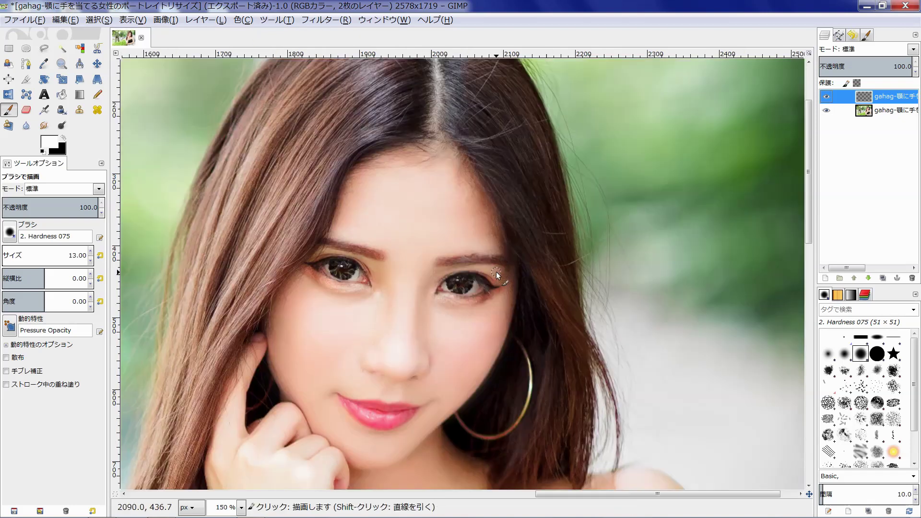
ctrl+scroll(496, 271, up, 1)
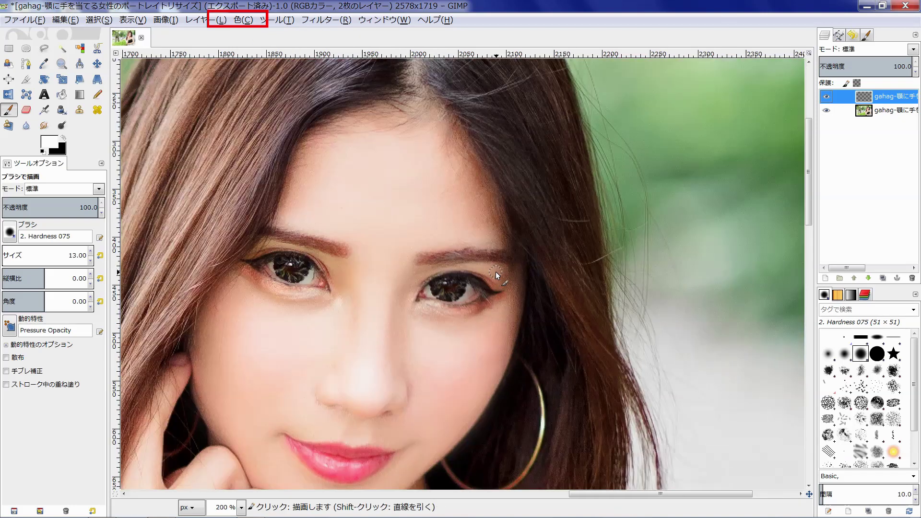
Step: Colorize the irises green with saturation 68
click(253, 21)
click(262, 62)
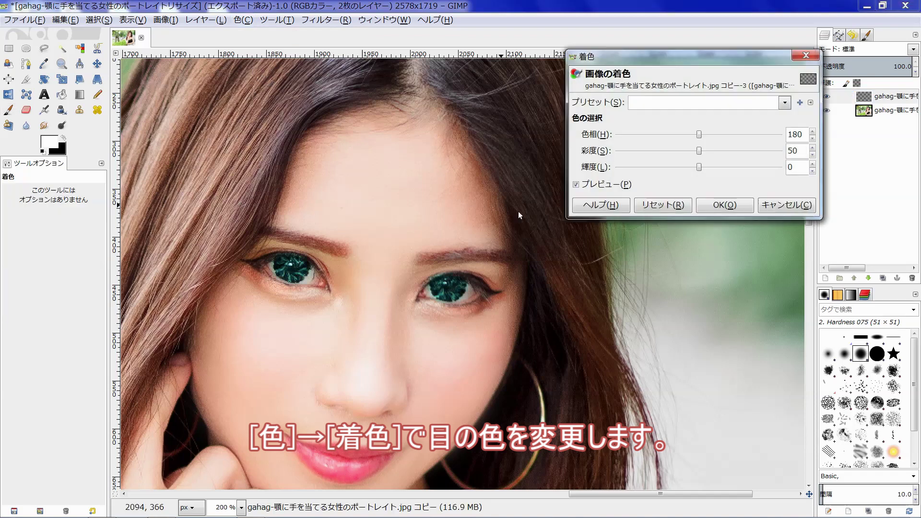
drag(698, 135, 662, 136)
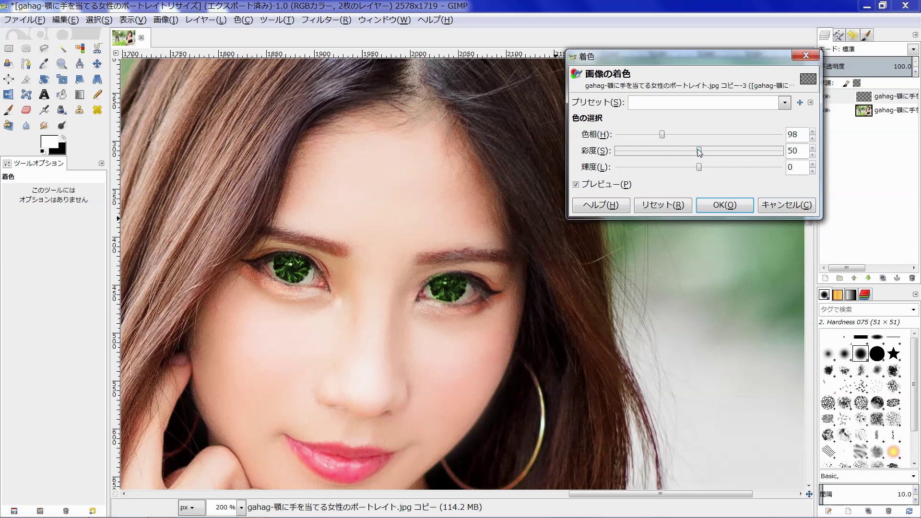
drag(698, 152, 729, 152)
click(743, 208)
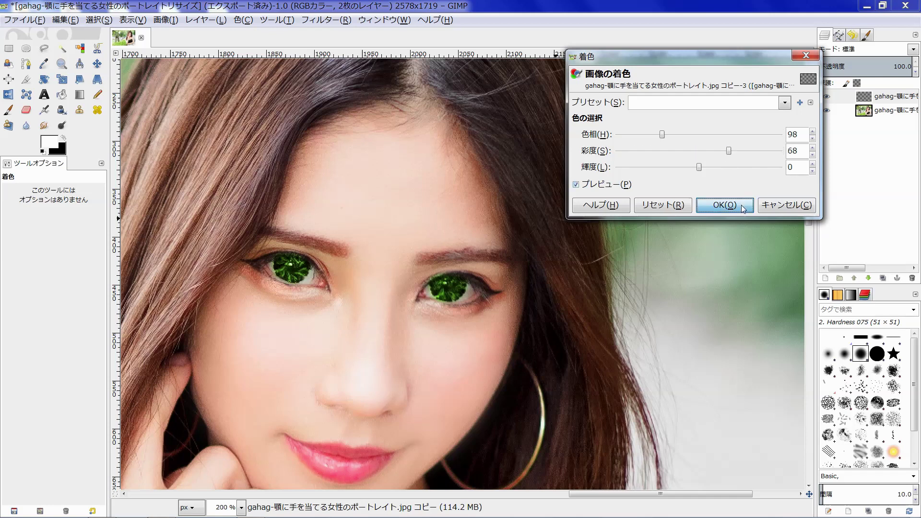
Step: Zoom to both green eyes and switch to the Eraser at brush size 12
scroll(427, 295, up, 1)
scroll(426, 294, up, 2)
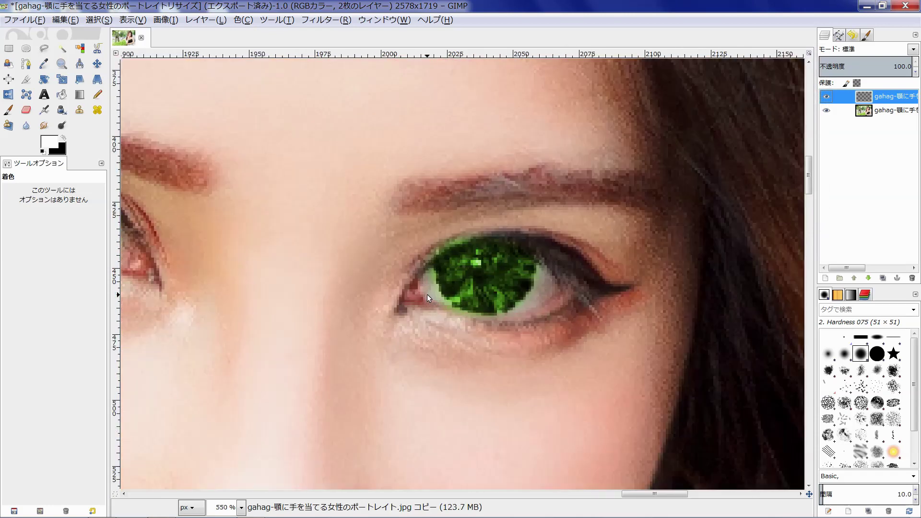
drag(426, 295, 566, 285)
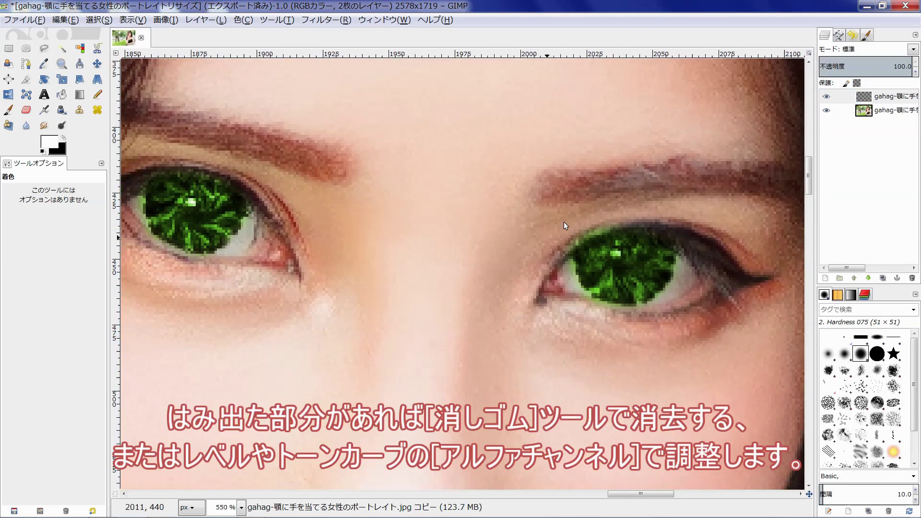
click(26, 110)
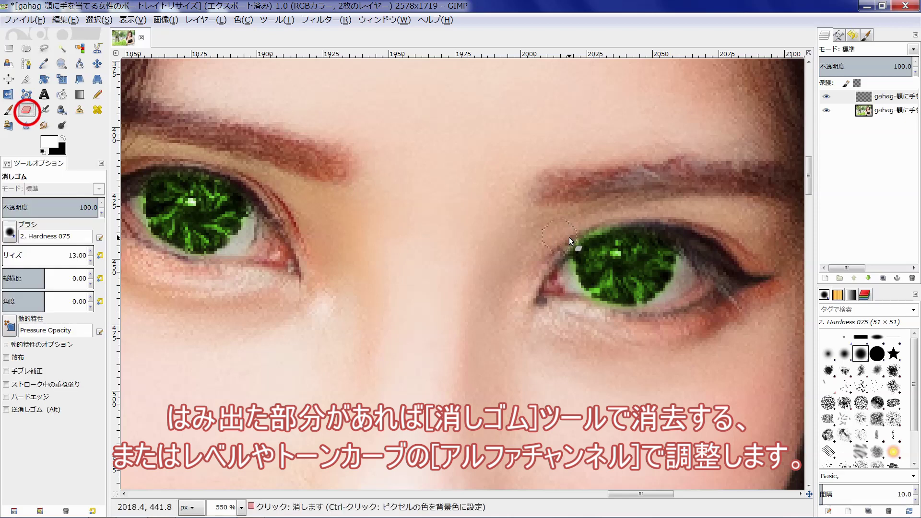
key(bracketleft)
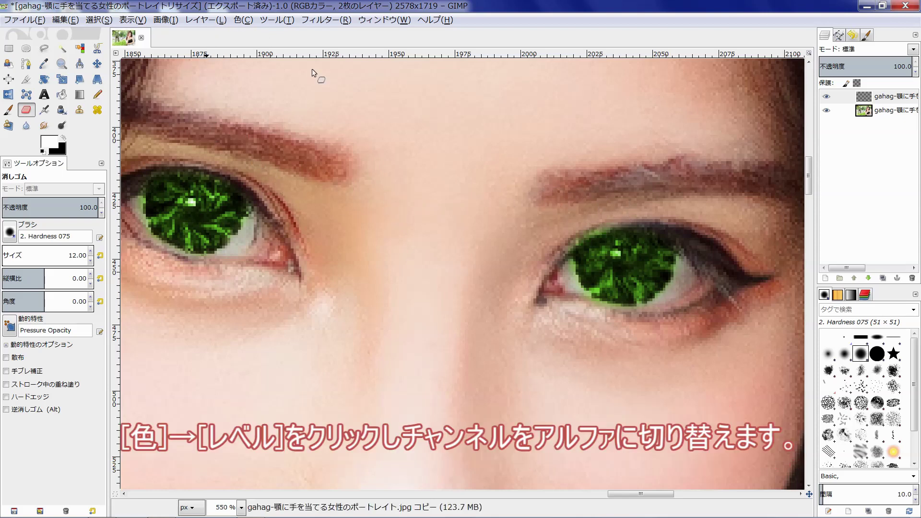
scroll(385, 150, down, 2)
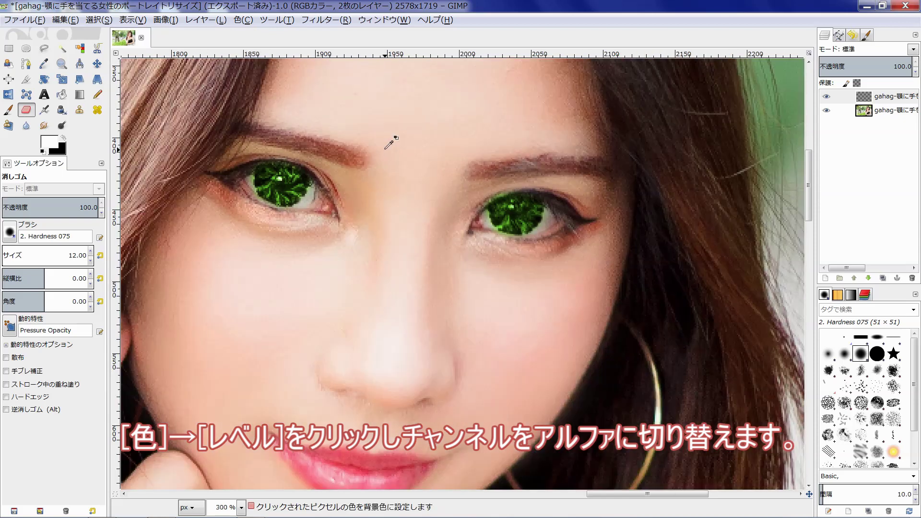
click(240, 20)
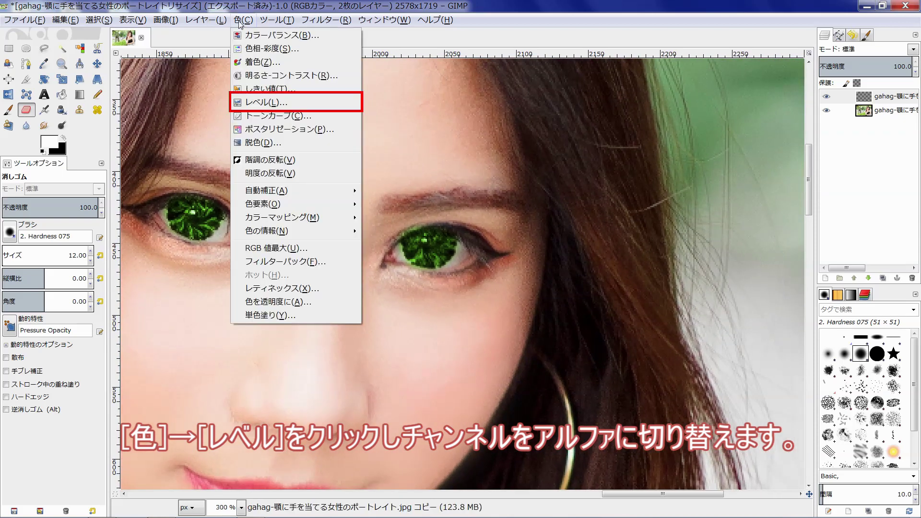
Step: Set Levels on the iris layer's Alpha channel to inputs 80, 0.44 and 255
click(266, 102)
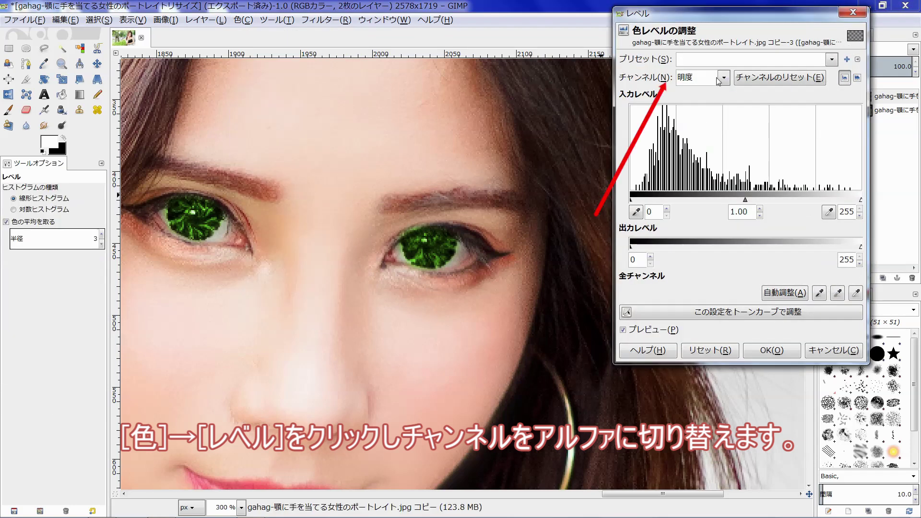
click(718, 78)
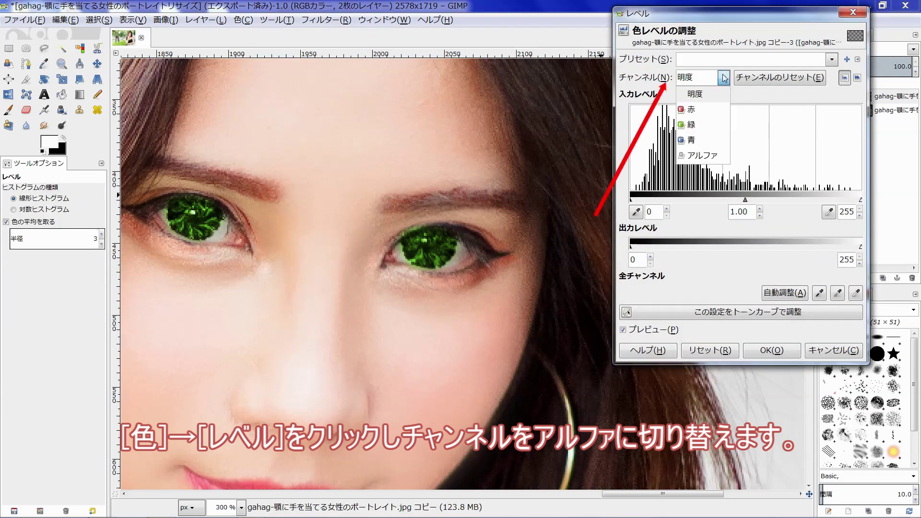
click(713, 156)
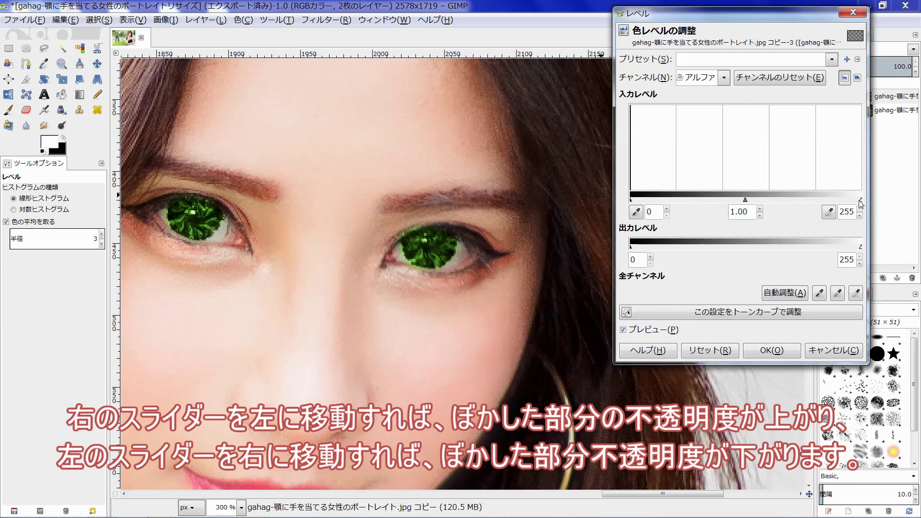
mouse_move(859, 202)
mouse_down()
mouse_move(719, 206)
mouse_move(872, 201)
mouse_up()
drag(634, 199, 727, 199)
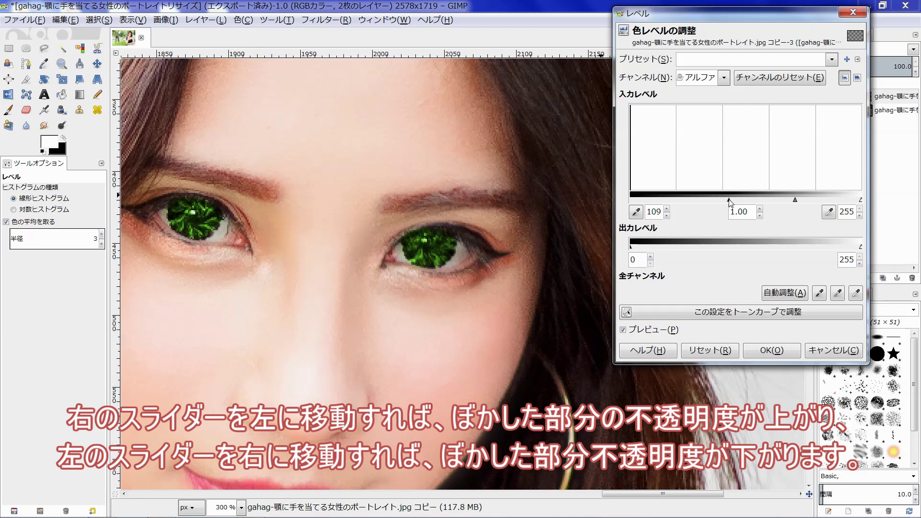
drag(728, 201, 698, 207)
scroll(467, 240, up, 1)
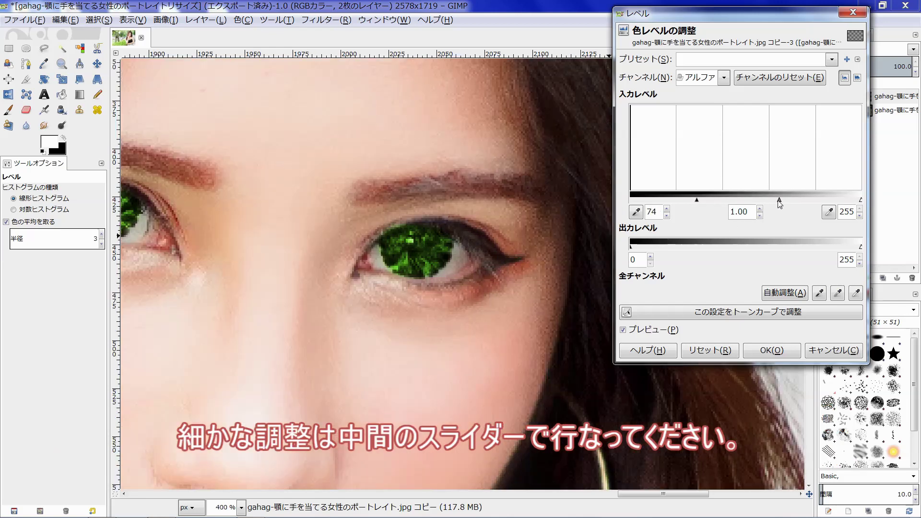
drag(779, 202, 807, 206)
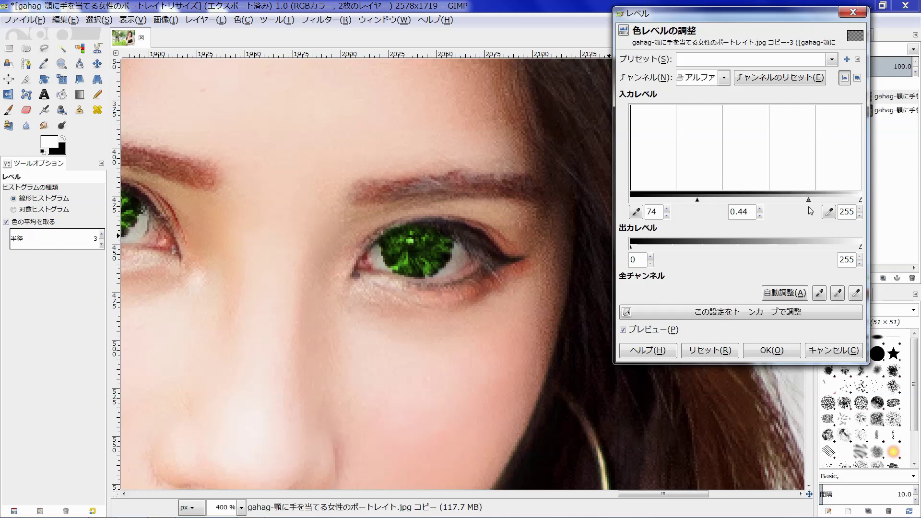
ctrl+scroll(401, 223, up, 2)
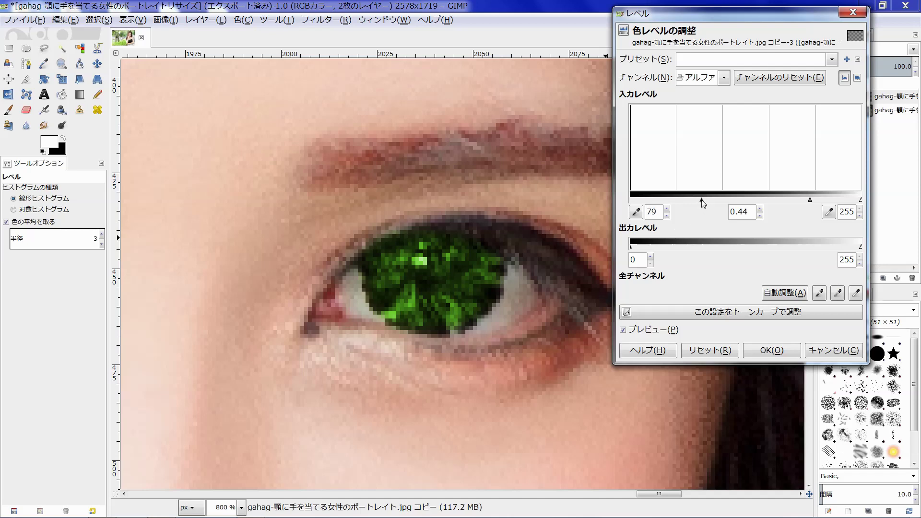
drag(701, 200, 703, 200)
click(773, 346)
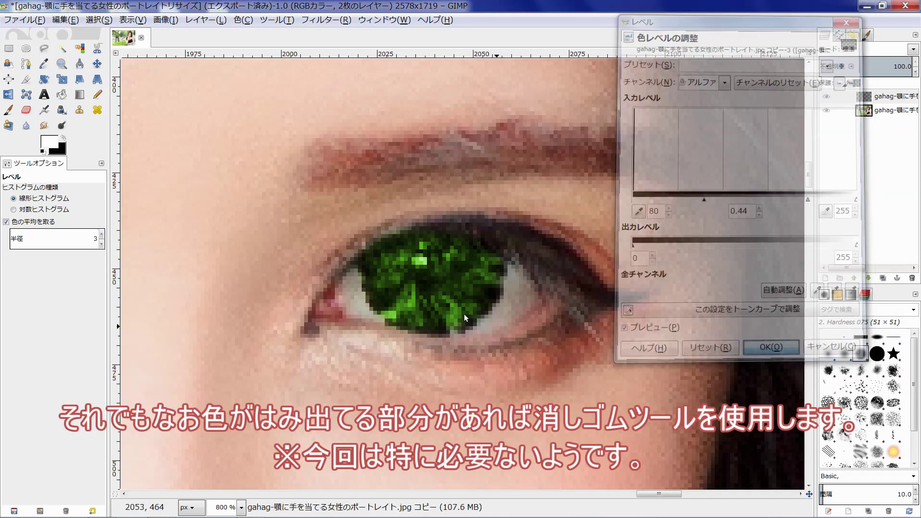
Step: Select the Eraser tool and scroll the canvas view down
click(26, 110)
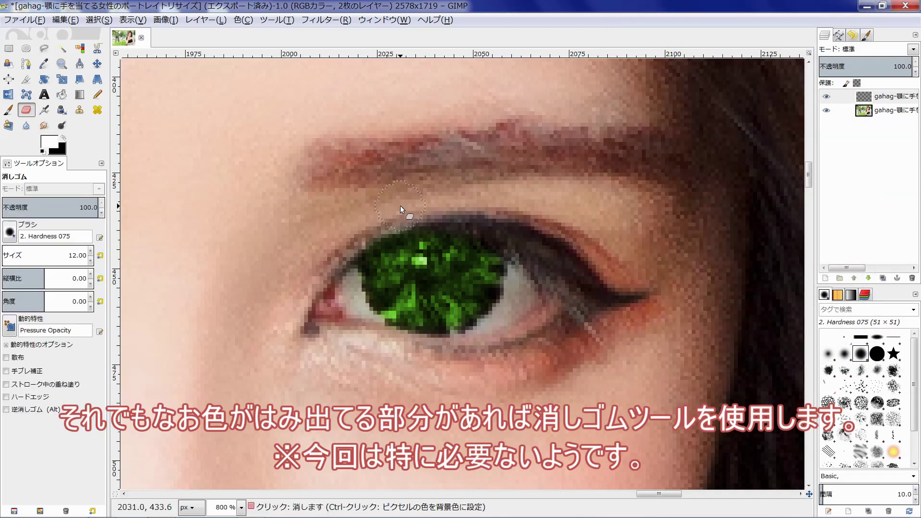
scroll(403, 210, down, 1)
scroll(405, 213, down, 1)
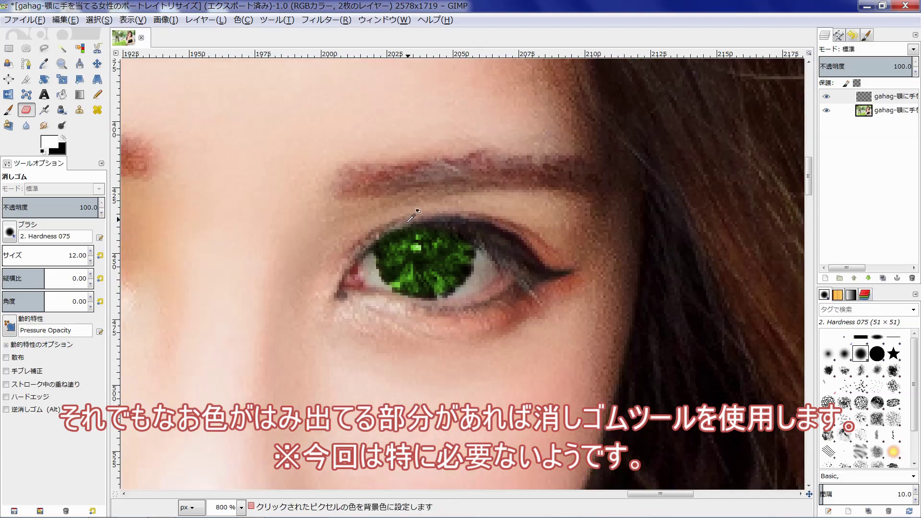
scroll(408, 216, down, 1)
scroll(411, 222, down, 1)
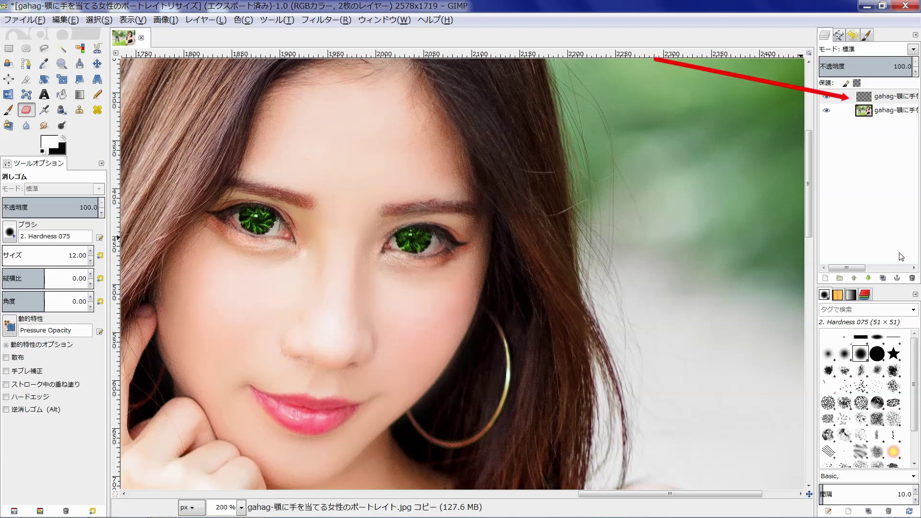
Step: Merge the green iris layer down into the photo and duplicate the merged layer
right_click(863, 96)
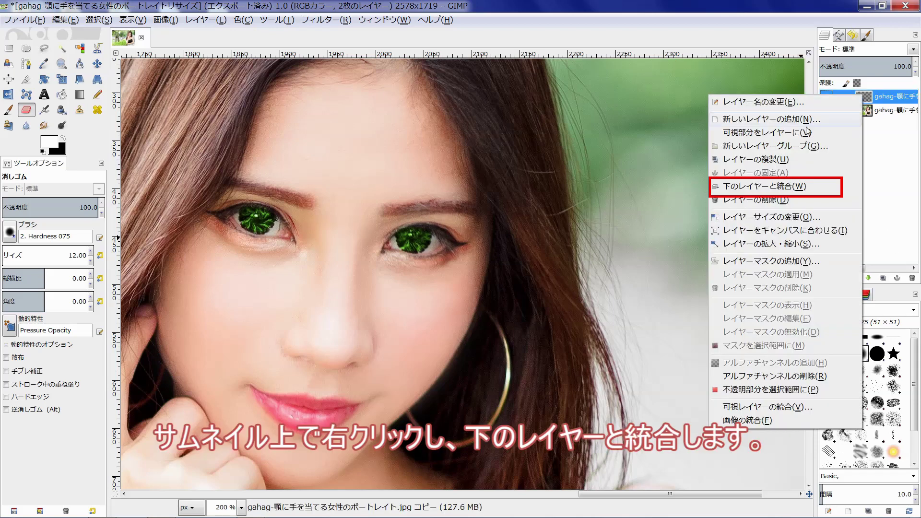
click(786, 186)
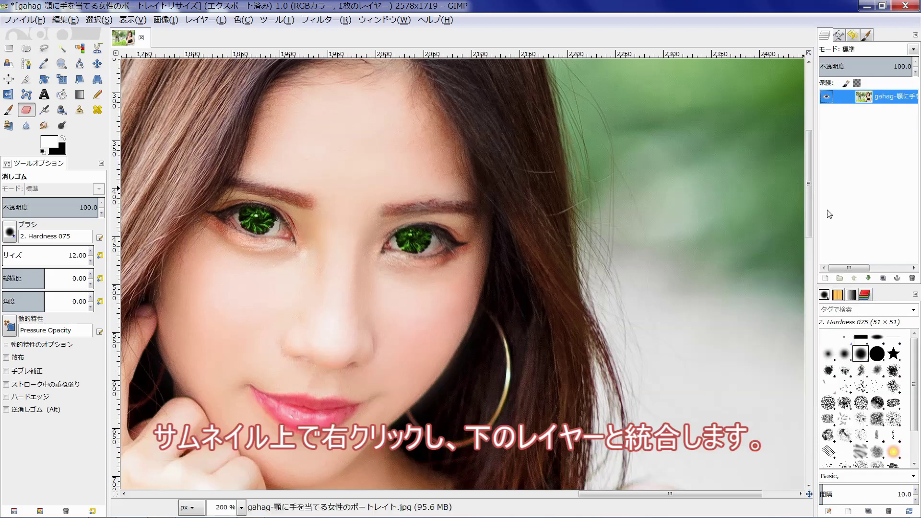
click(882, 278)
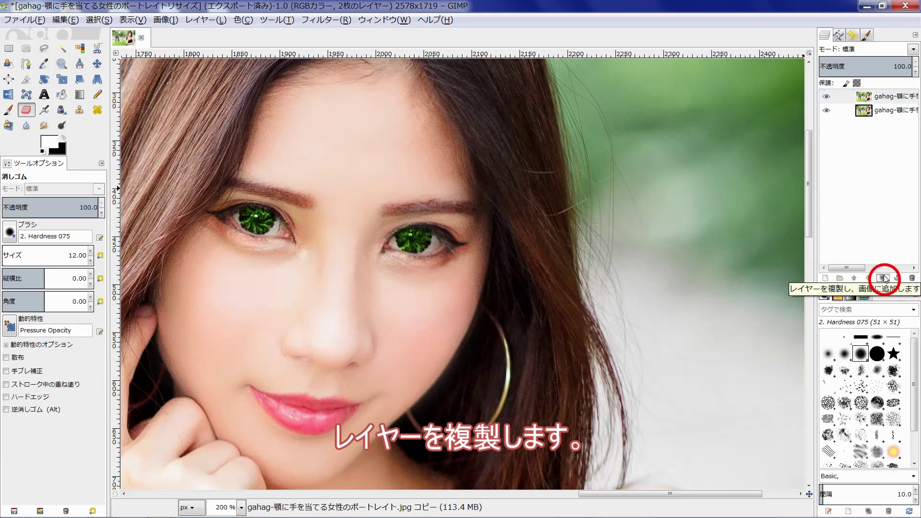
scroll(411, 301, down, 3)
scroll(357, 391, left, 3)
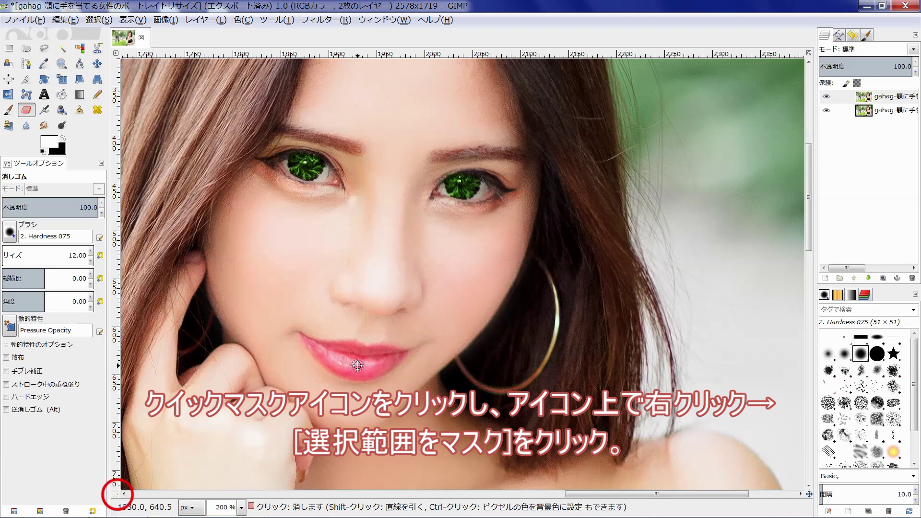
Step: Bring the lips into view and turn on Quick Mask set to Mask Selected Areas
drag(358, 364, 359, 247)
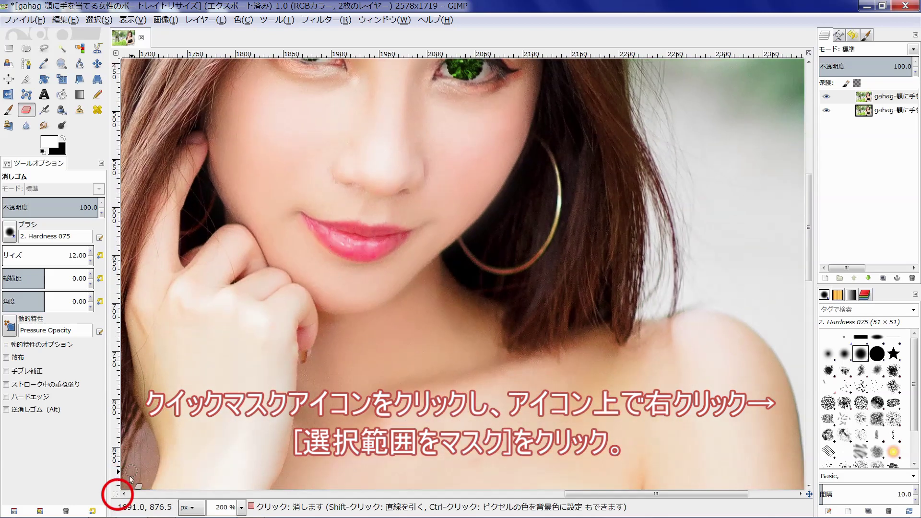
click(116, 494)
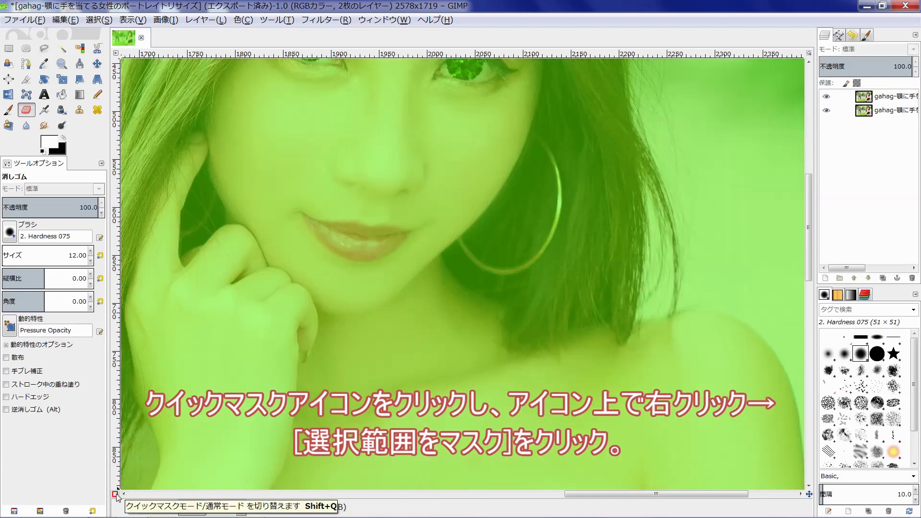
right_click(116, 494)
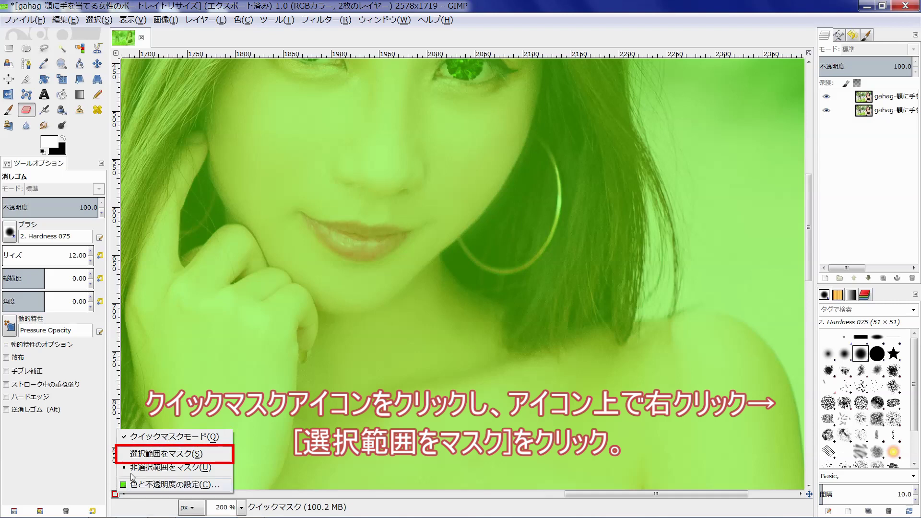
click(178, 455)
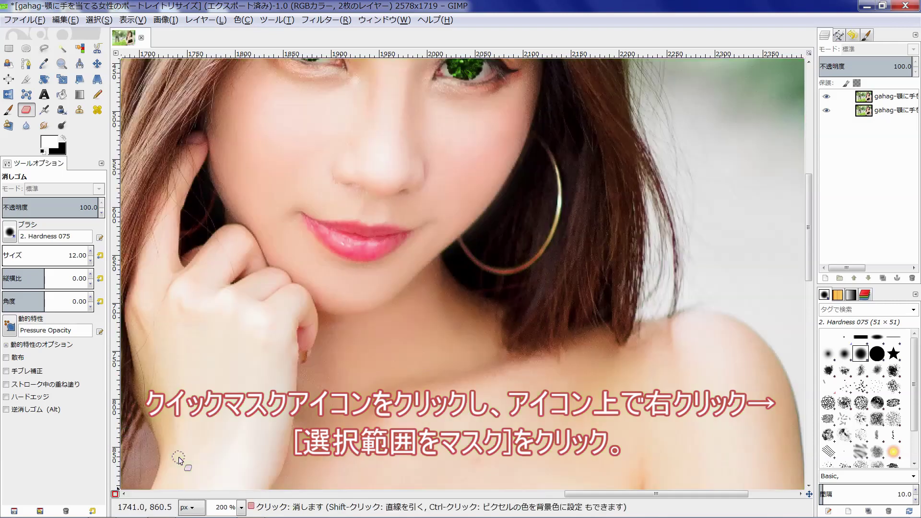
Step: Close the Gaussian Blur dialog without applying, then ready the Paintbrush with black foreground
click(326, 20)
click(369, 48)
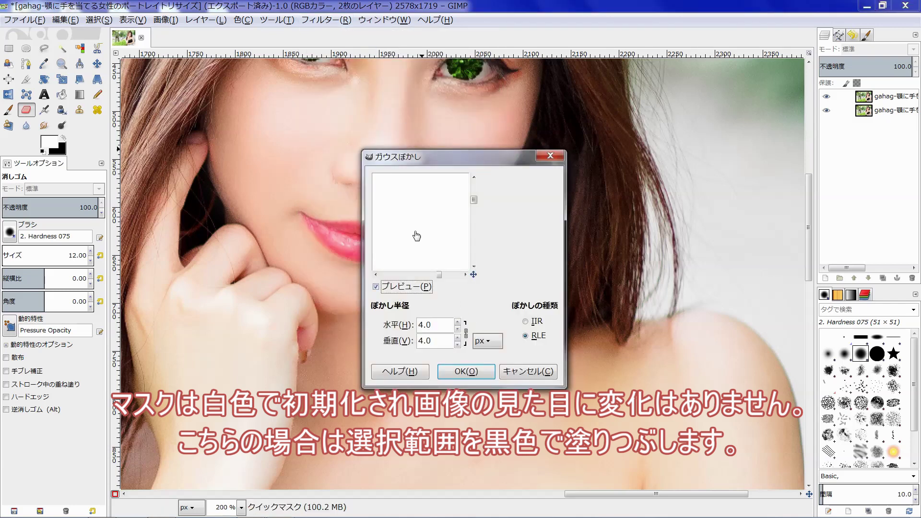
mouse_move(475, 274)
mouse_down()
mouse_move(476, 302)
mouse_move(469, 278)
mouse_move(462, 281)
mouse_up()
click(548, 367)
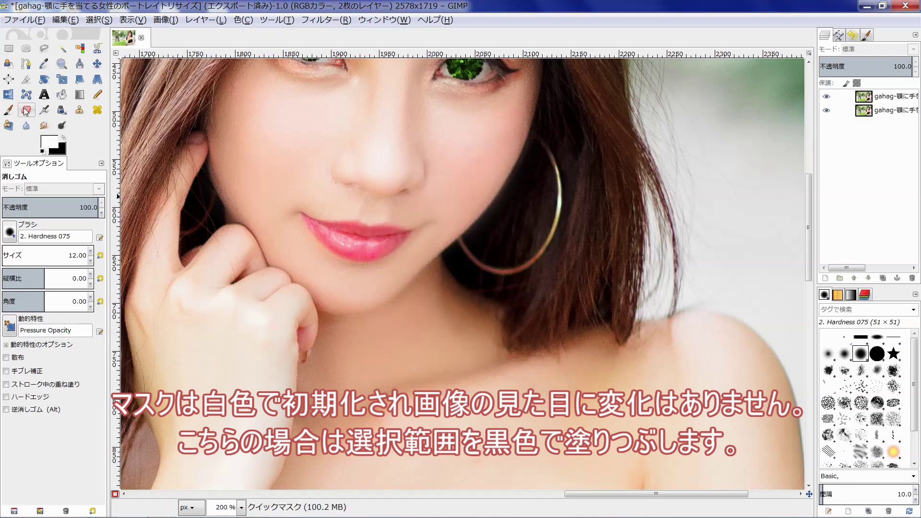
click(8, 109)
click(63, 140)
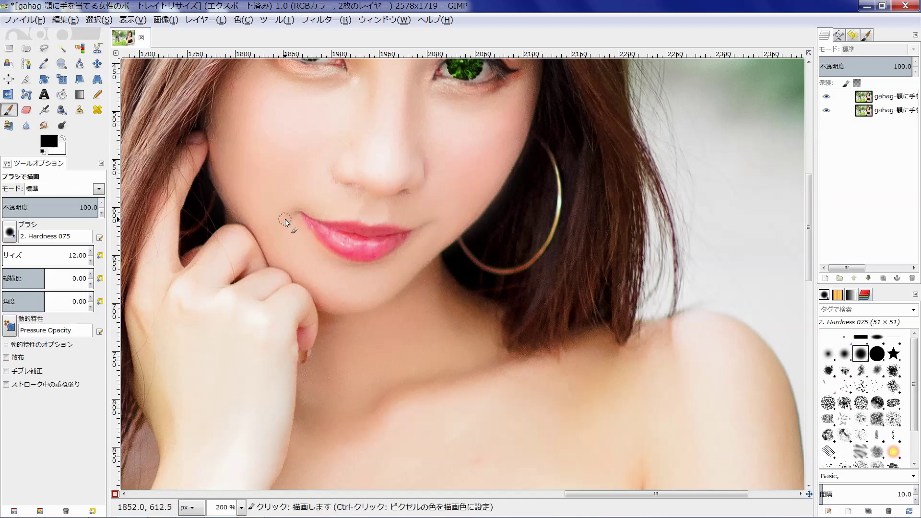
Step: With Free Select at 800% zoom, trace the upper lip from the left corner
click(45, 49)
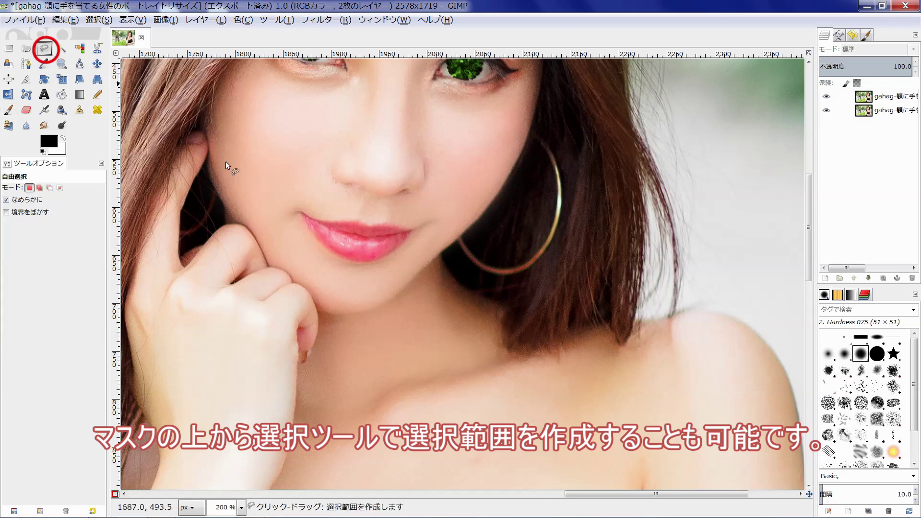
key(4)
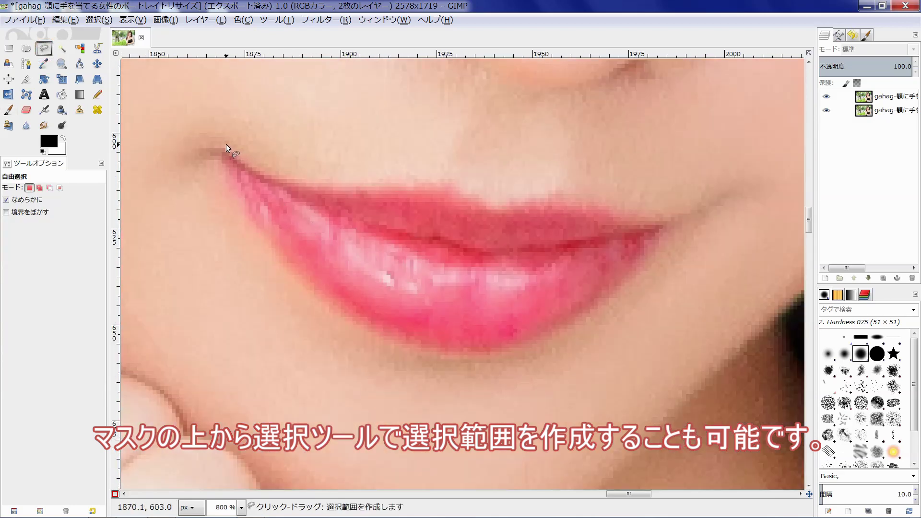
drag(226, 144, 301, 181)
click(320, 181)
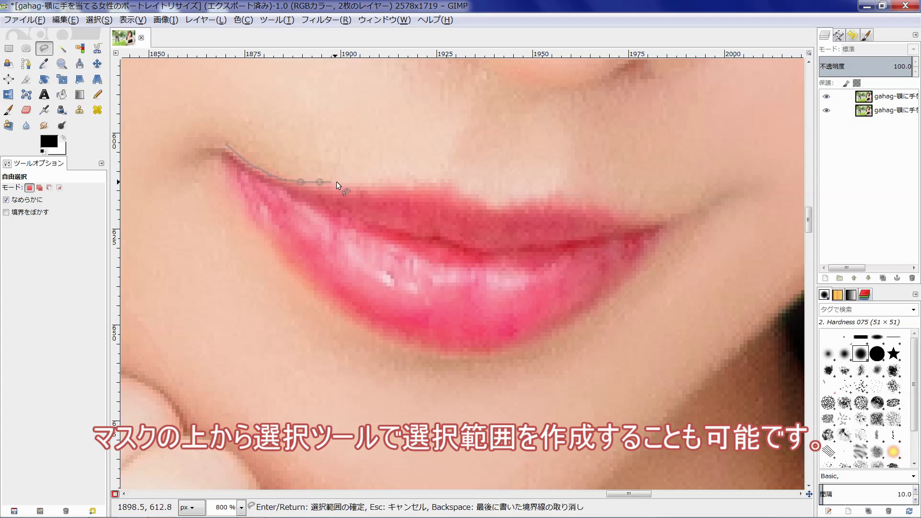
click(472, 195)
click(481, 199)
click(489, 202)
mouse_move(338, 185)
mouse_down()
mouse_move(458, 186)
mouse_move(629, 214)
mouse_up()
Step: Continue the outline around the right corner and lower lip, closing the selection
click(636, 214)
click(647, 217)
click(653, 217)
click(664, 219)
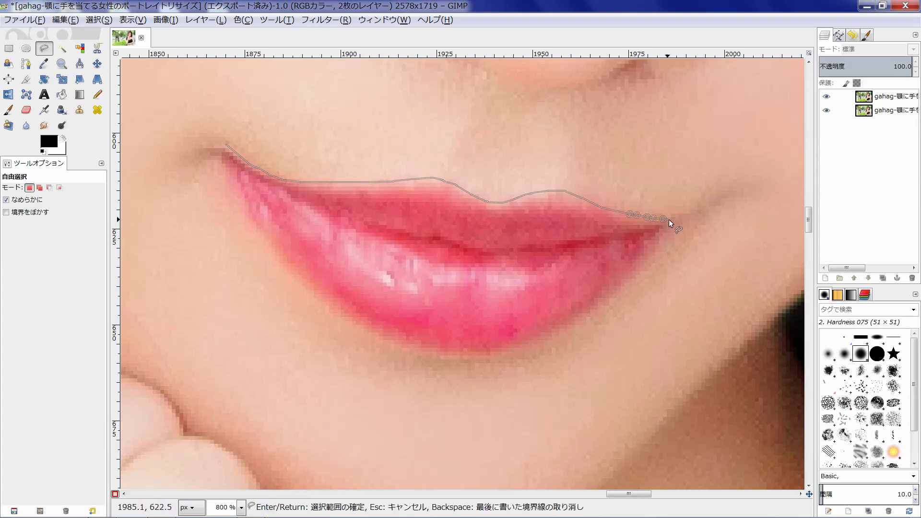
click(682, 221)
click(662, 248)
mouse_move(607, 302)
mouse_down()
mouse_move(473, 354)
mouse_move(372, 337)
mouse_move(317, 304)
mouse_move(238, 193)
mouse_up()
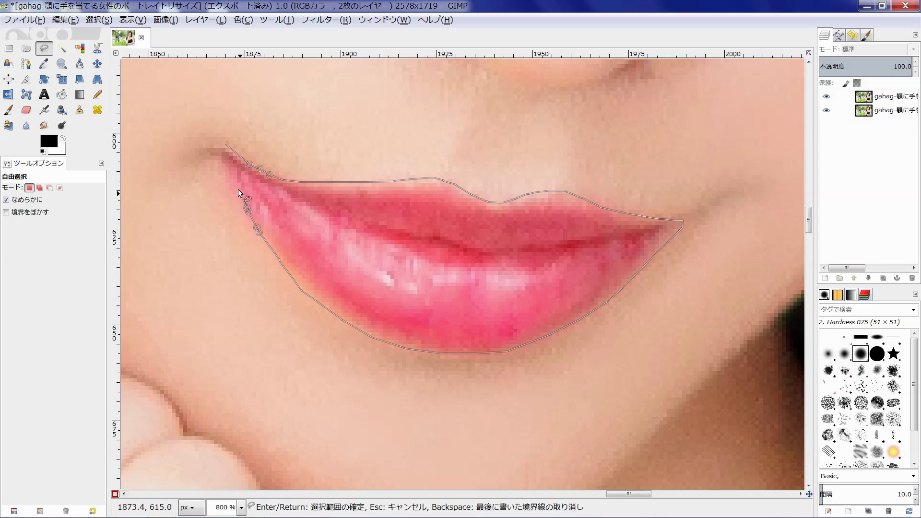
click(237, 189)
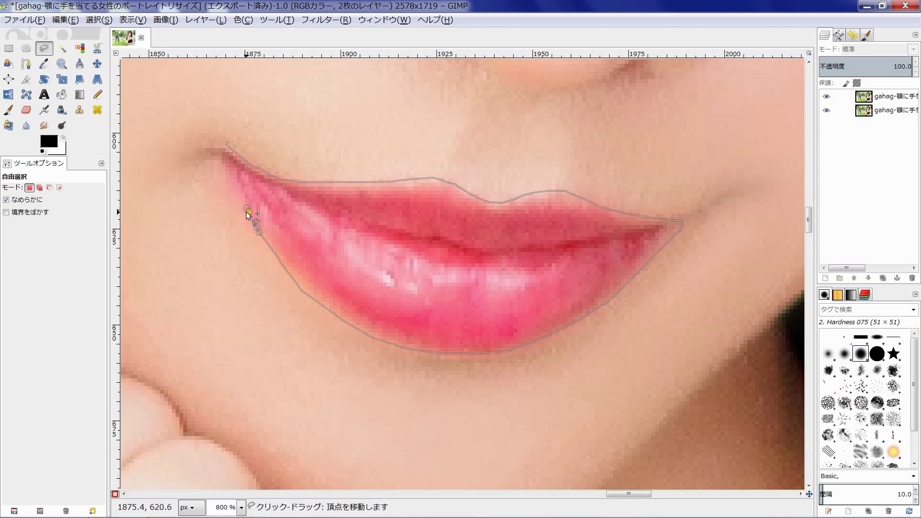
drag(237, 189, 225, 179)
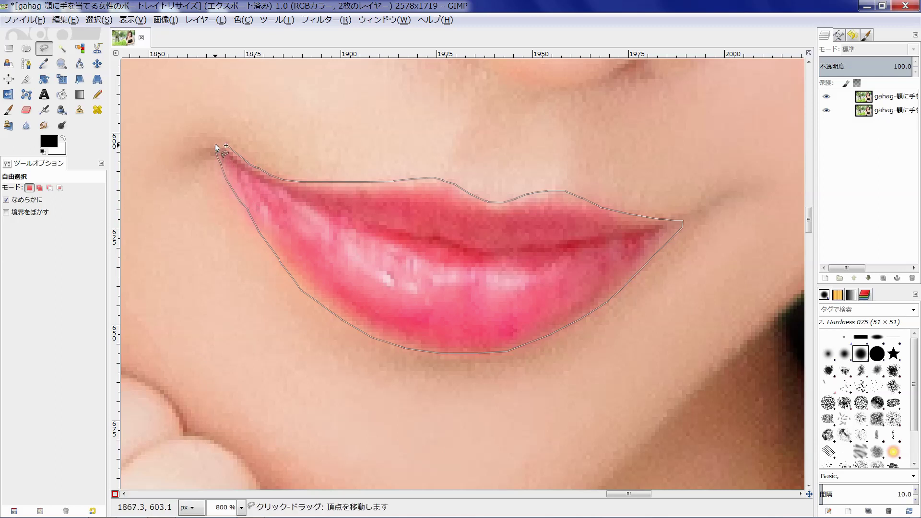
click(215, 151)
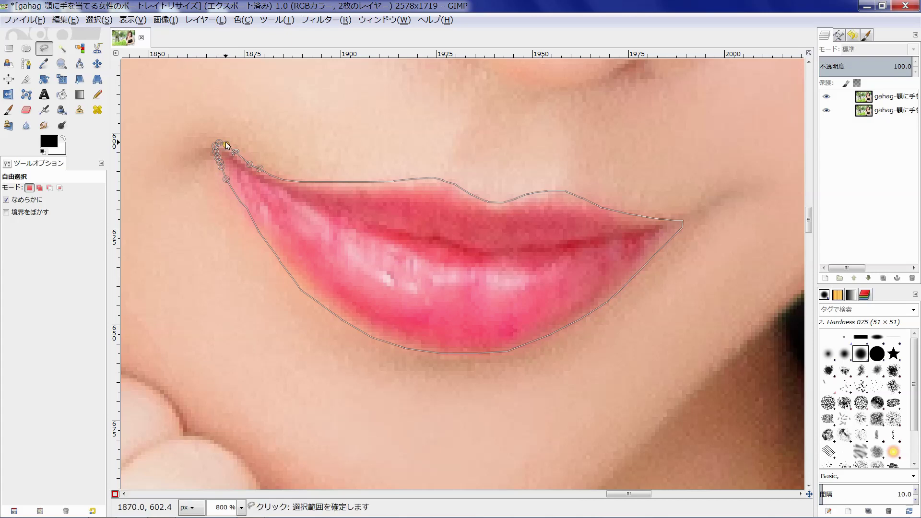
click(227, 145)
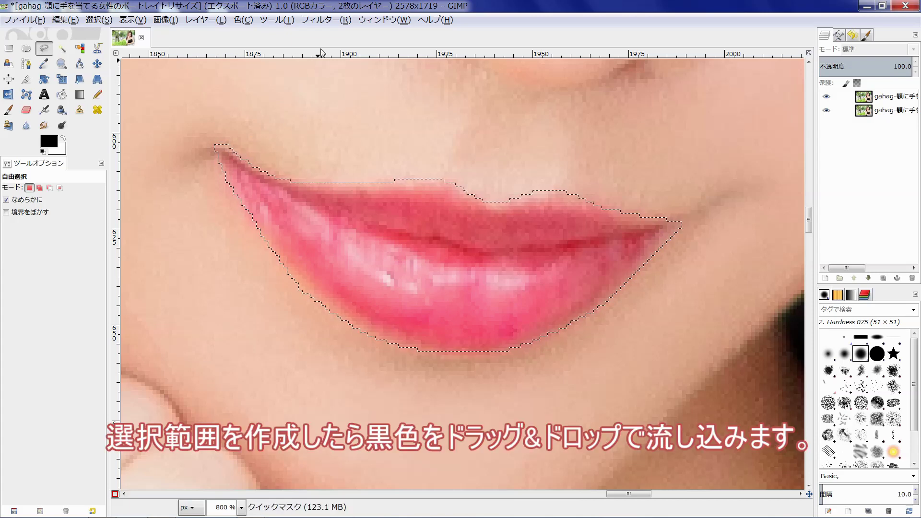
Step: Fill the lip selection with black in the quick mask, then clear the selection
click(326, 20)
click(334, 47)
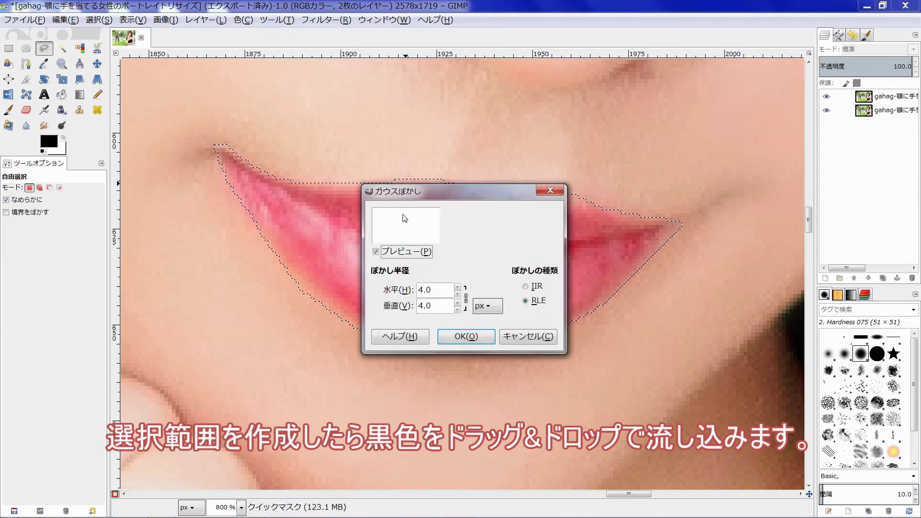
click(550, 190)
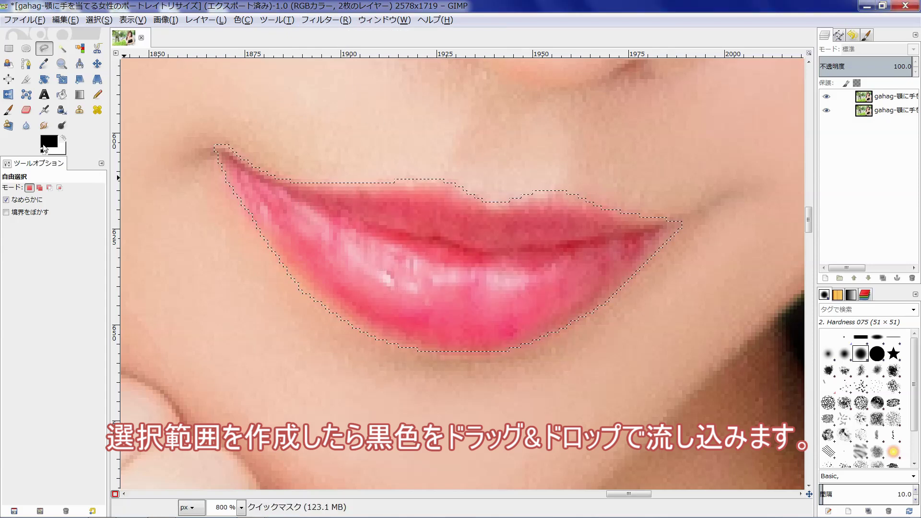
mouse_move(48, 143)
mouse_down()
mouse_move(381, 227)
mouse_move(366, 223)
mouse_move(410, 249)
mouse_up()
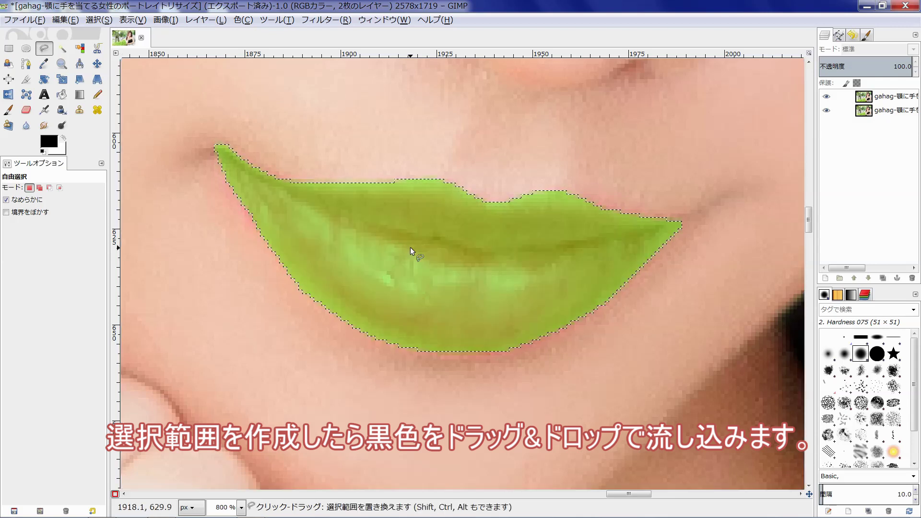
key(ctrl+shift+a)
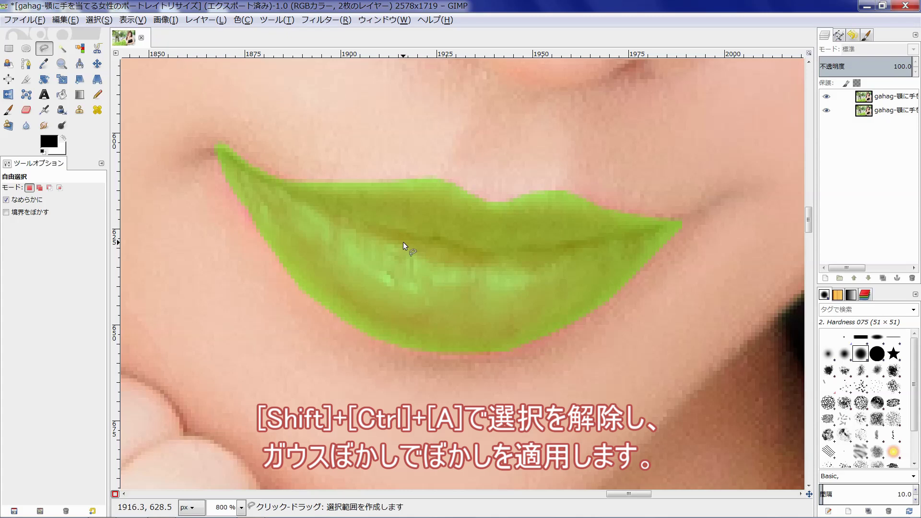
Step: Apply a Gaussian Blur with 10.0 px radius to the lip quick mask
click(319, 20)
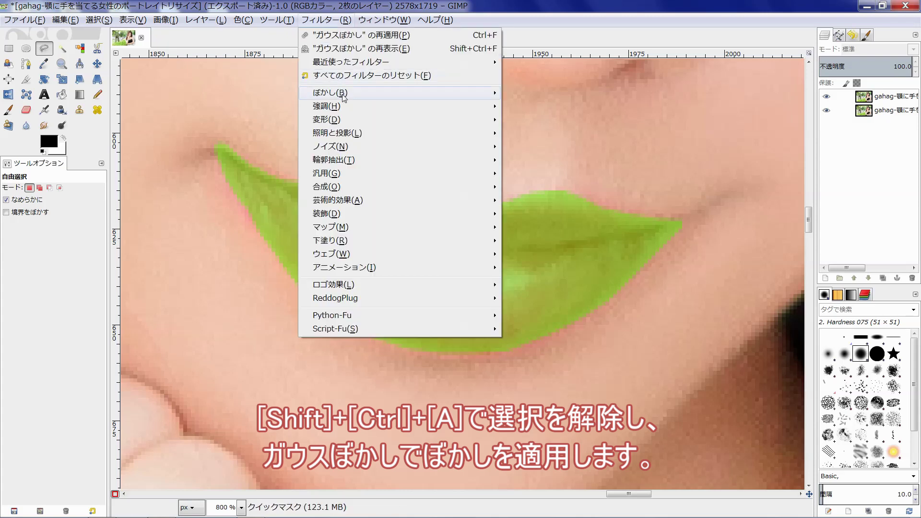
mouse_move(328, 93)
click(550, 97)
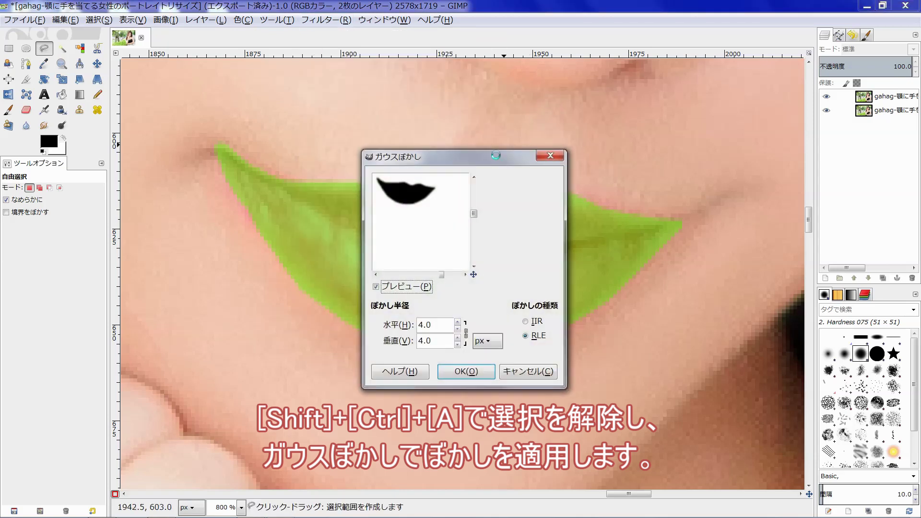
click(457, 322)
click(457, 322)
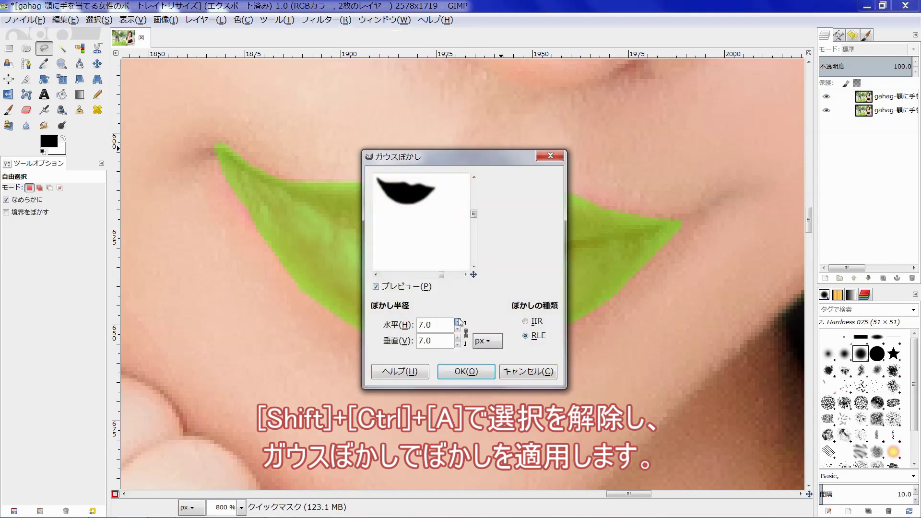
click(458, 321)
click(458, 322)
click(458, 321)
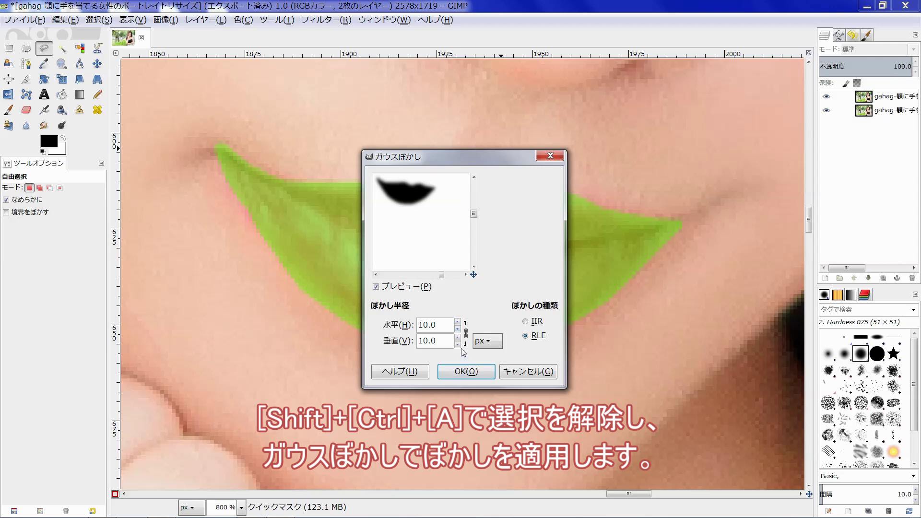
click(457, 344)
click(458, 322)
click(468, 371)
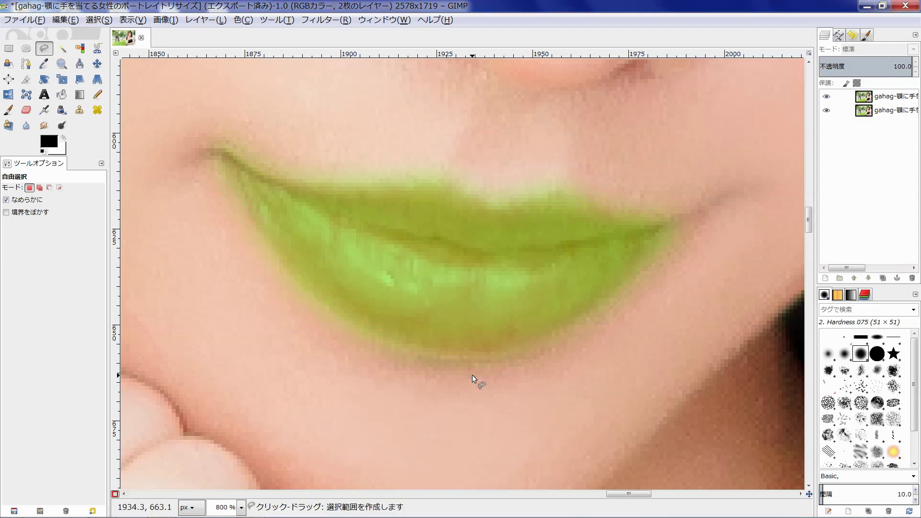
Step: Invert the quick mask and switch it off, leaving the lips selected
click(240, 20)
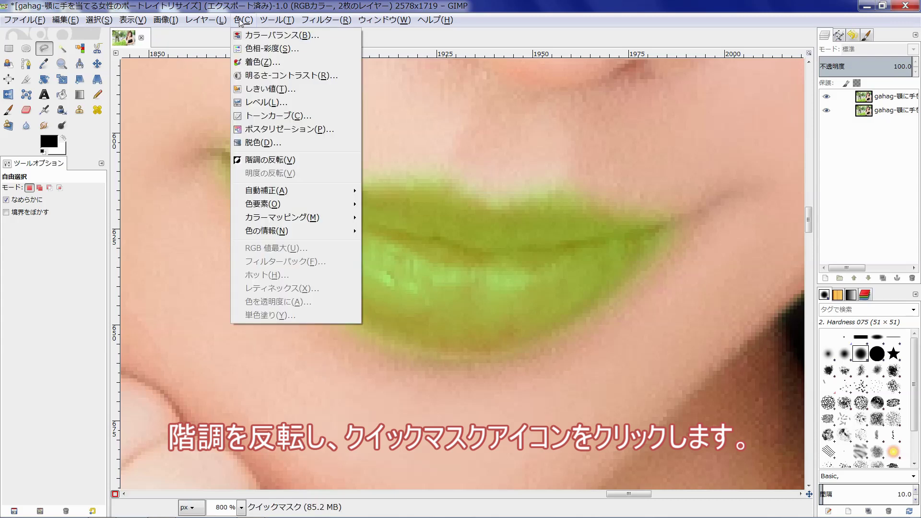
click(280, 160)
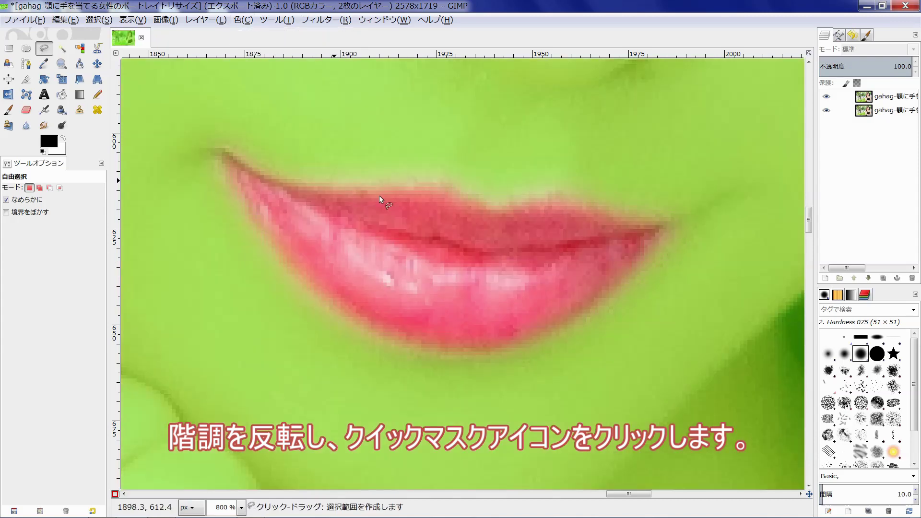
scroll(477, 237, down, 2)
scroll(477, 236, down, 2)
scroll(477, 237, down, 2)
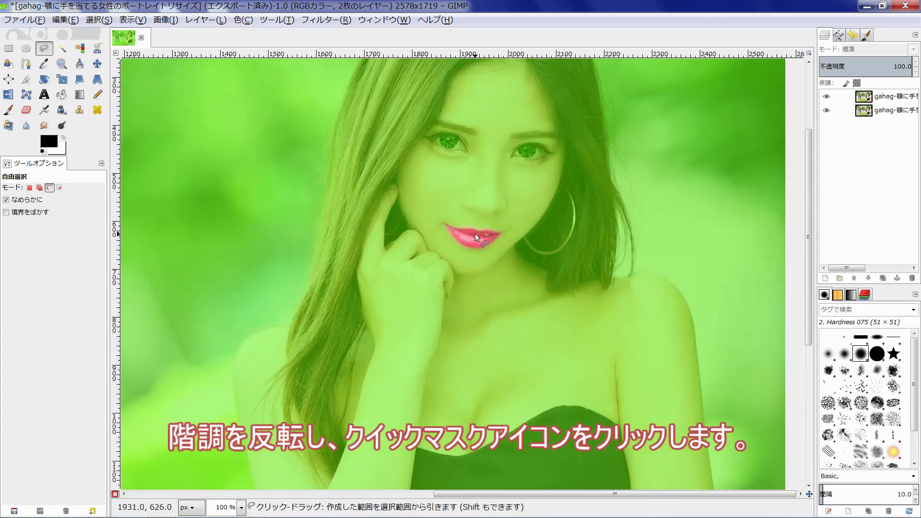
click(116, 494)
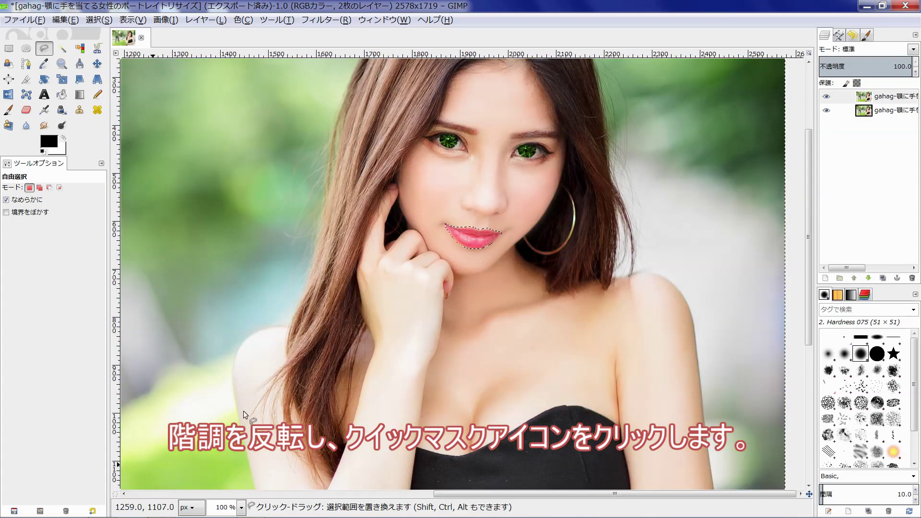
Step: Isolate the lips on the top layer, clearing the selection and restoring the portrait's visibility
scroll(552, 245, right, 3)
scroll(551, 245, up, 2)
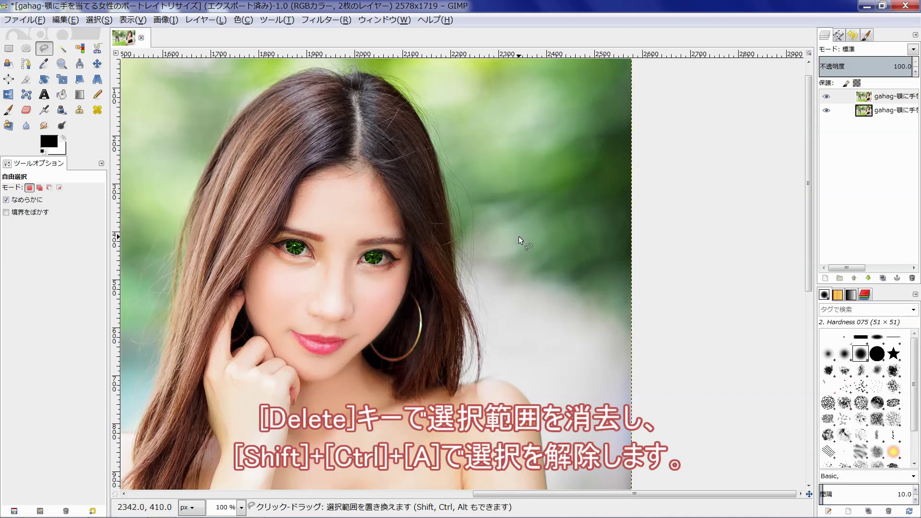
click(826, 110)
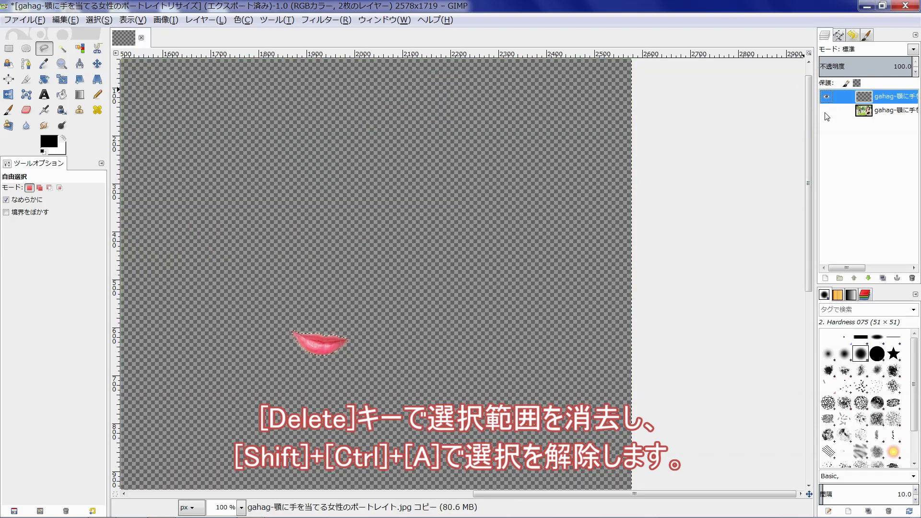
key(ctrl+shift+a)
click(825, 109)
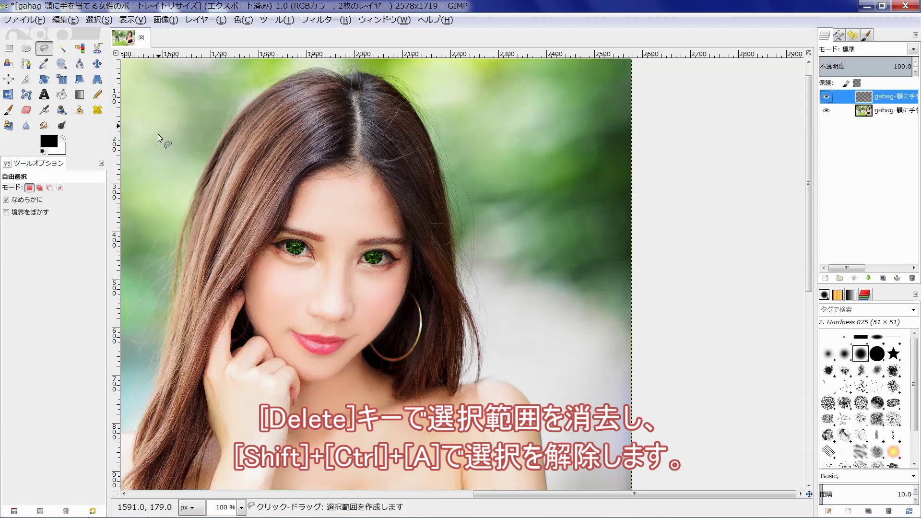
Step: Shift the lips' hue to -22 in Hue-Saturation, turning them vivid pink
scroll(303, 285, up, 1)
scroll(308, 230, up, 1)
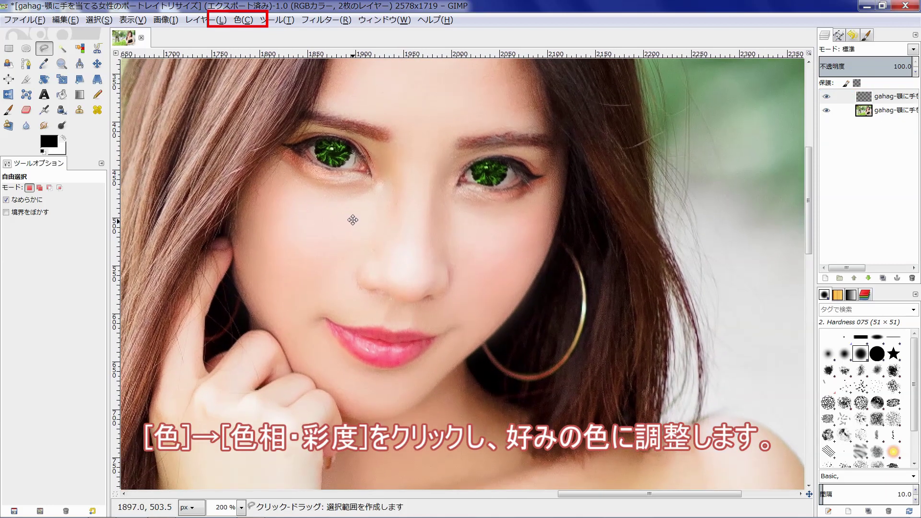
click(243, 19)
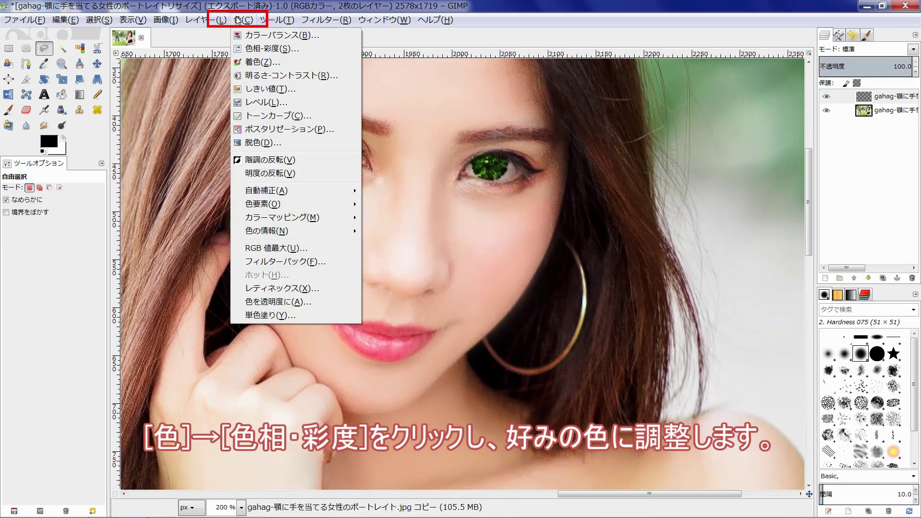
click(251, 49)
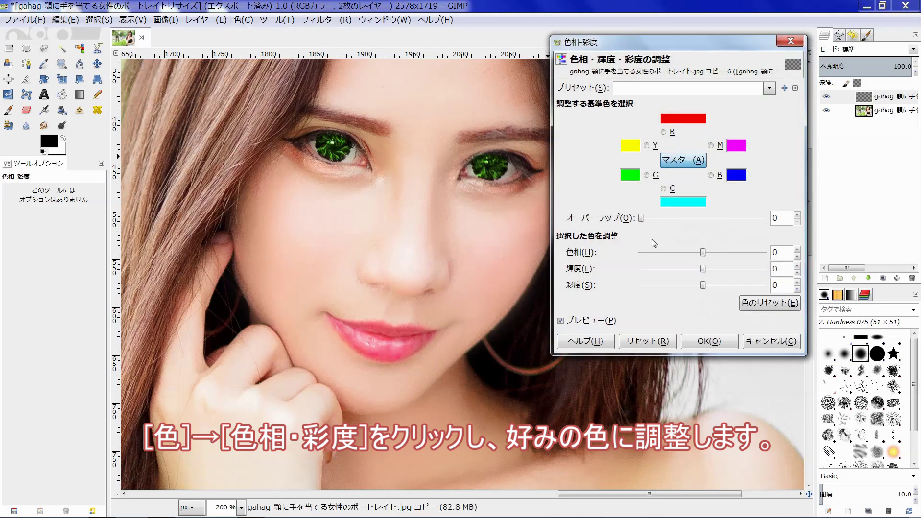
drag(702, 254, 695, 255)
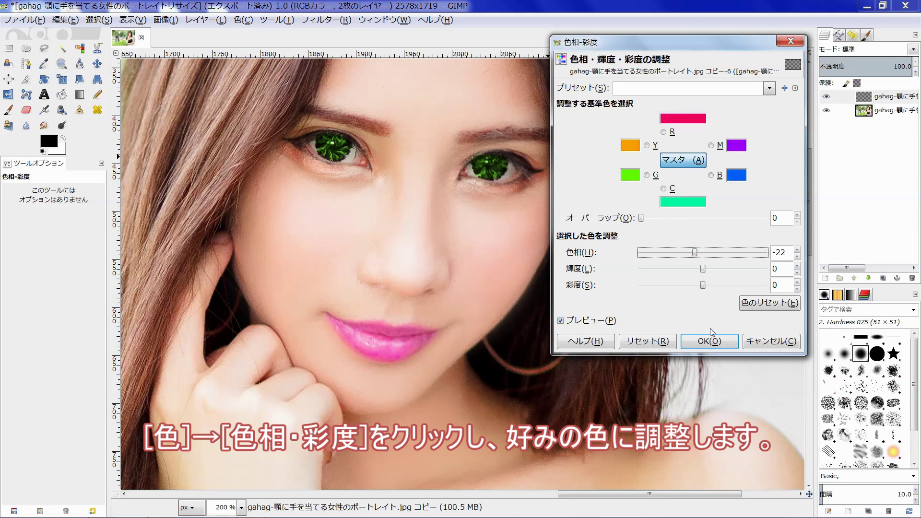
click(719, 346)
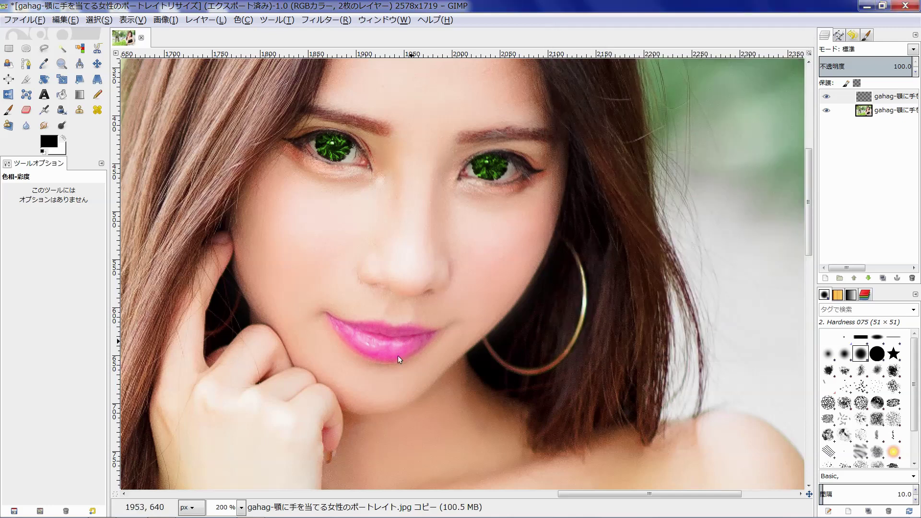
scroll(413, 383, up, 2)
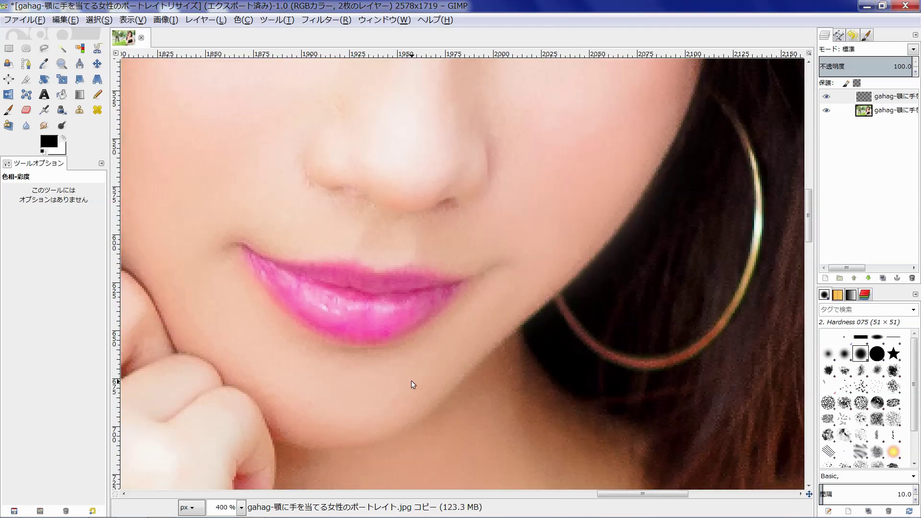
Step: In Curves, switch to the Alpha channel and add a middle point bowing the curve down
scroll(413, 384, up, 1)
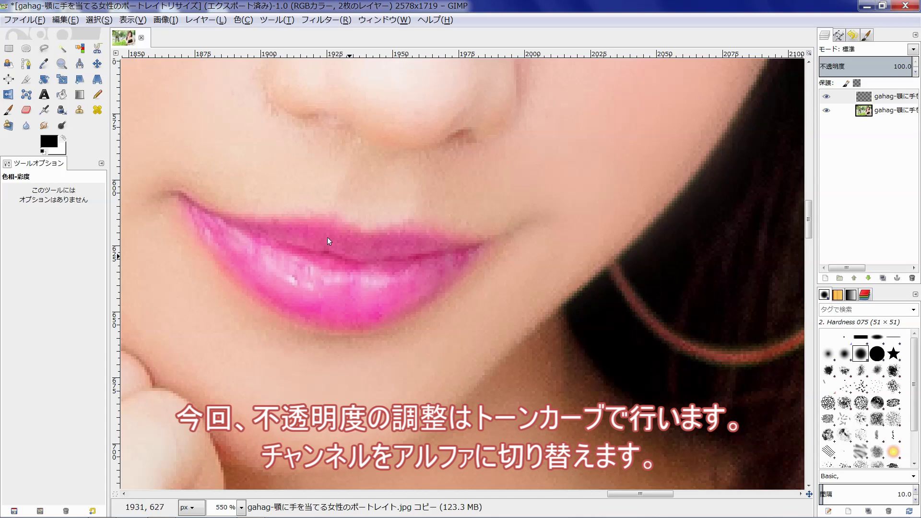
click(244, 19)
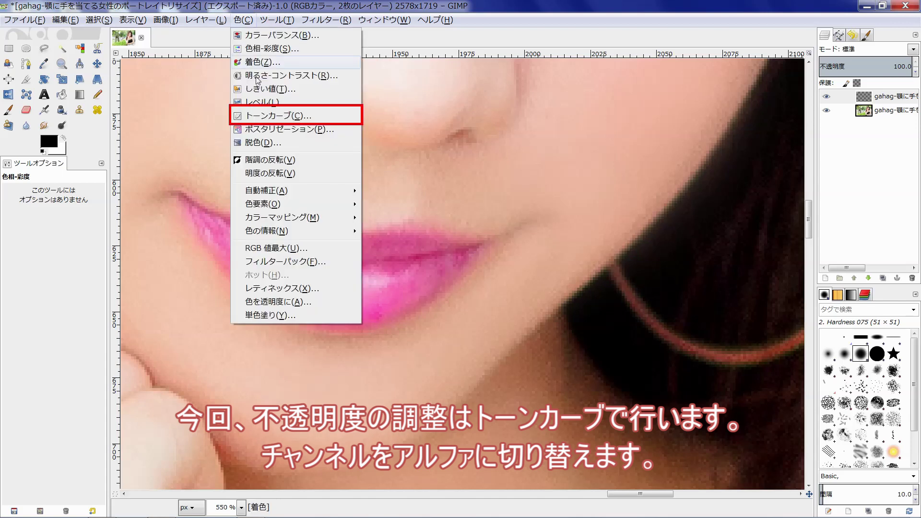
click(278, 116)
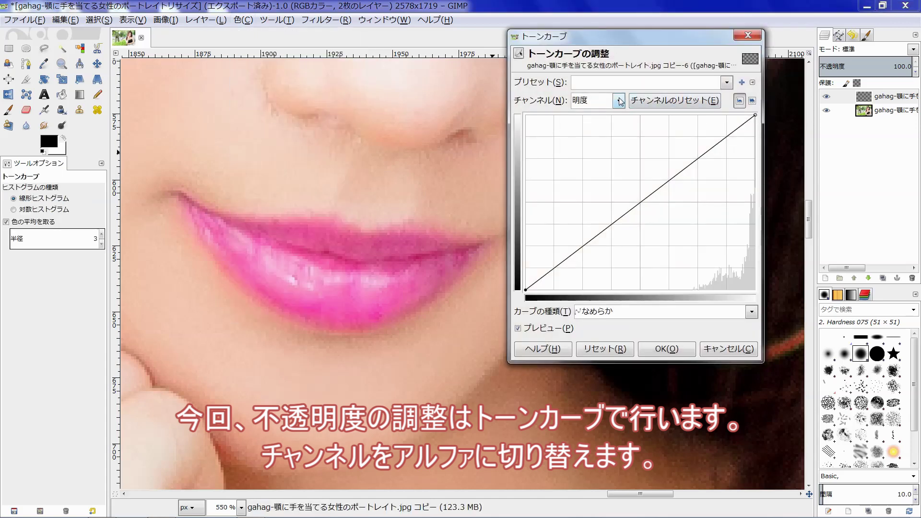
click(619, 102)
click(613, 175)
drag(653, 44, 725, 48)
mouse_move(825, 121)
mouse_down()
mouse_move(625, 119)
mouse_move(825, 121)
mouse_up()
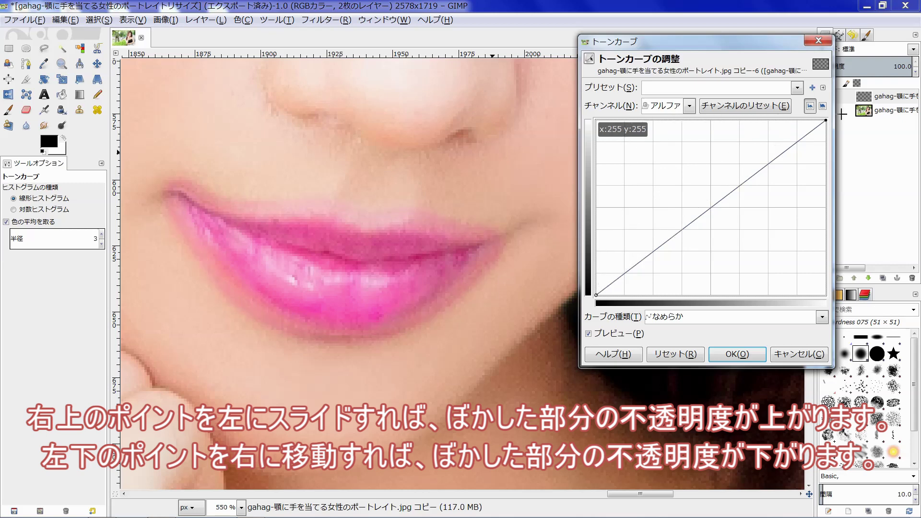
drag(596, 294, 781, 307)
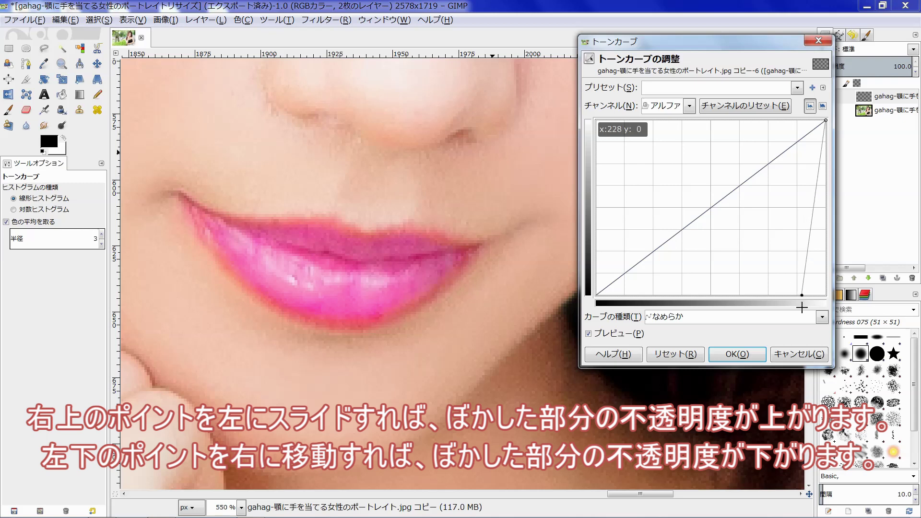
drag(782, 308, 565, 311)
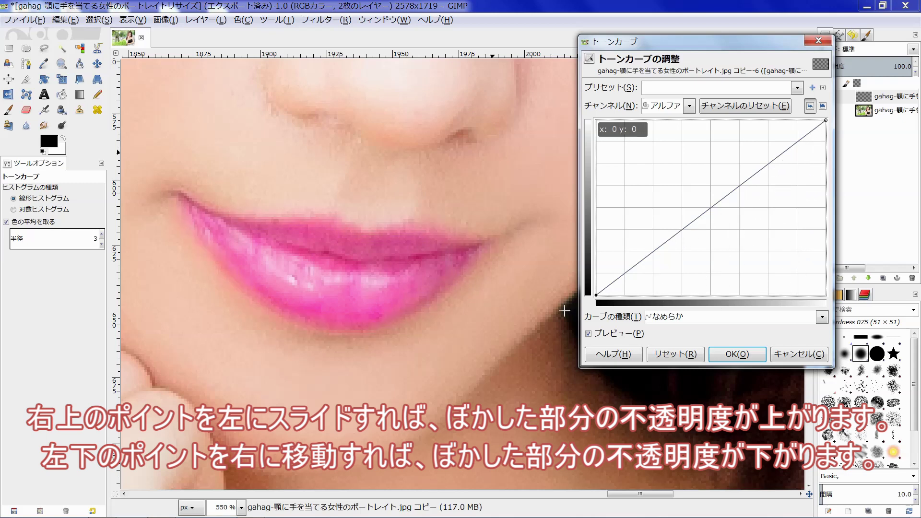
mouse_move(707, 211)
mouse_down()
mouse_move(765, 250)
mouse_move(737, 248)
mouse_move(722, 221)
mouse_move(723, 235)
mouse_up()
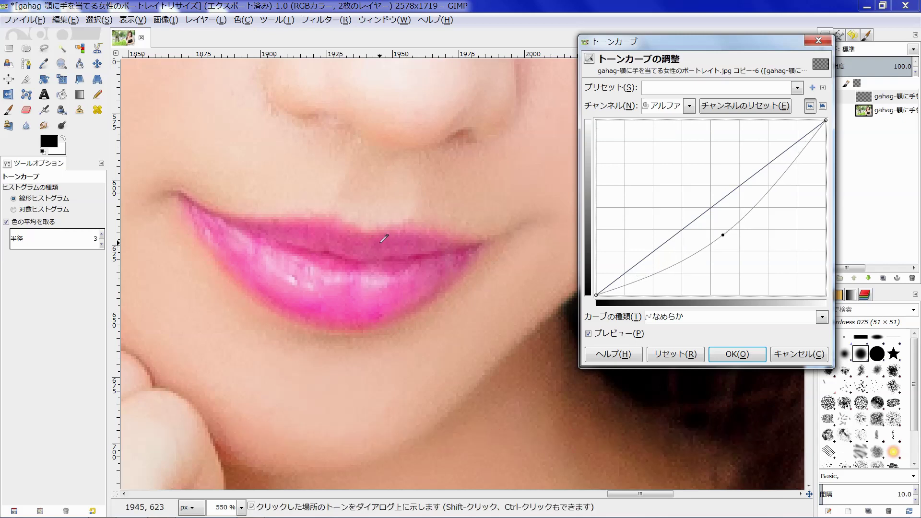
Step: Lower the alpha curve's top-right endpoint to about 167
scroll(383, 238, down, 4)
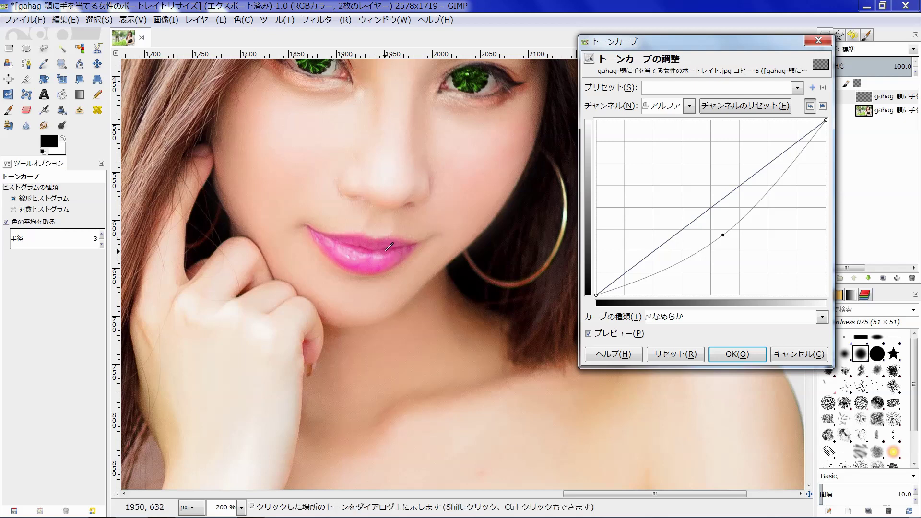
scroll(383, 239, up, 1)
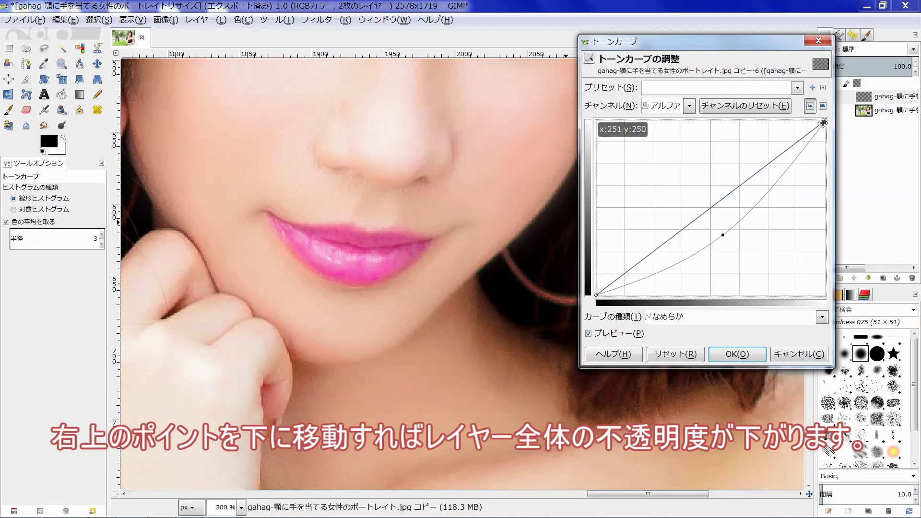
click(823, 120)
drag(823, 120, 838, 184)
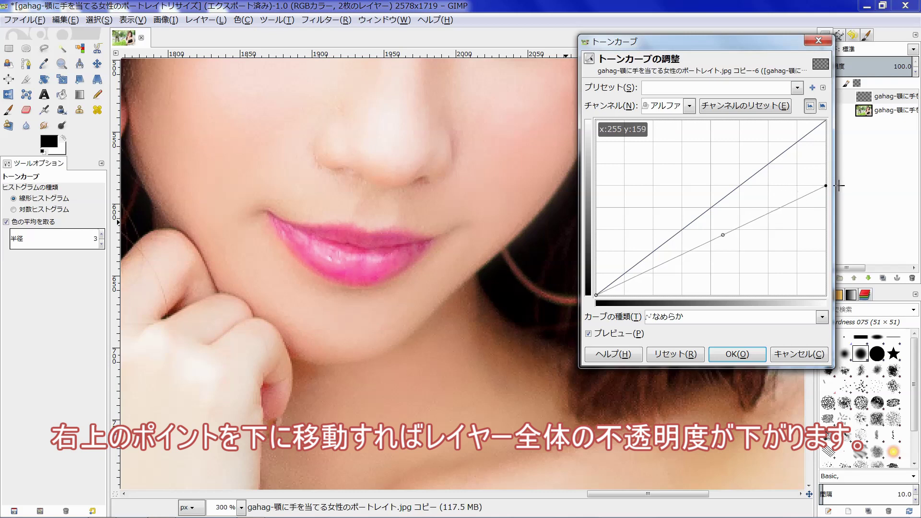
drag(838, 185, 834, 178)
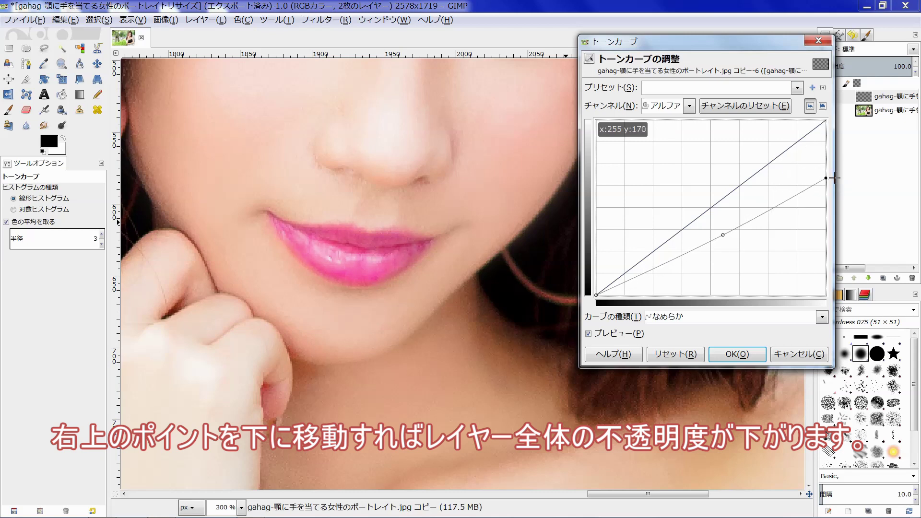
mouse_move(834, 178)
mouse_down()
mouse_move(840, 221)
mouse_move(842, 180)
mouse_up()
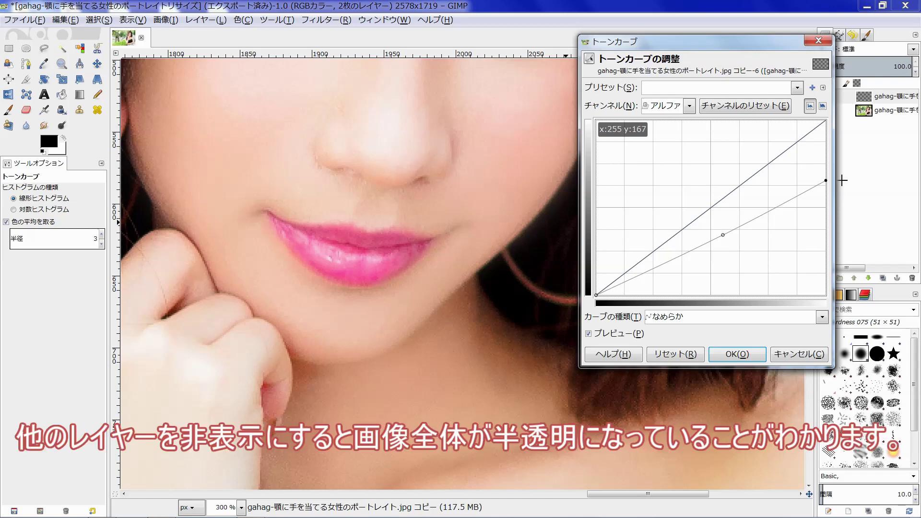
Step: Tune the alpha curve's top endpoint to about 183, checking with the portrait hidden, then apply
drag(767, 47, 742, 48)
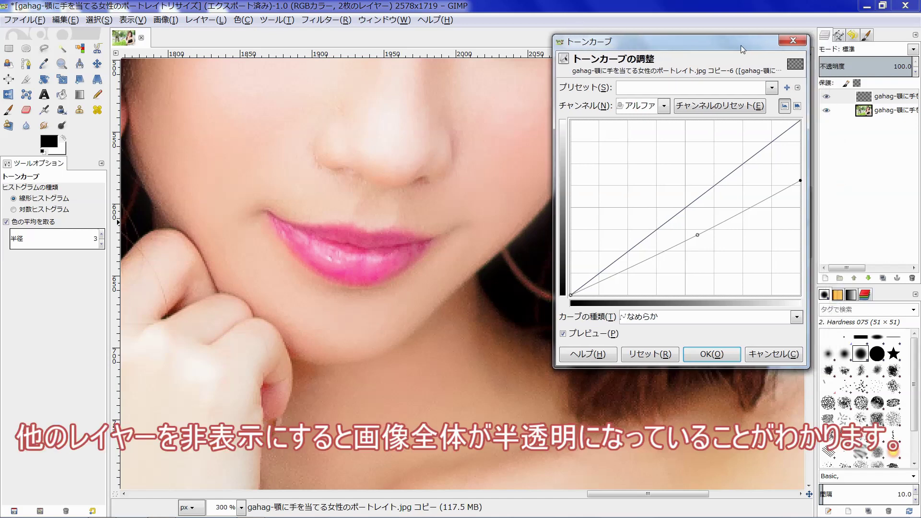
click(826, 112)
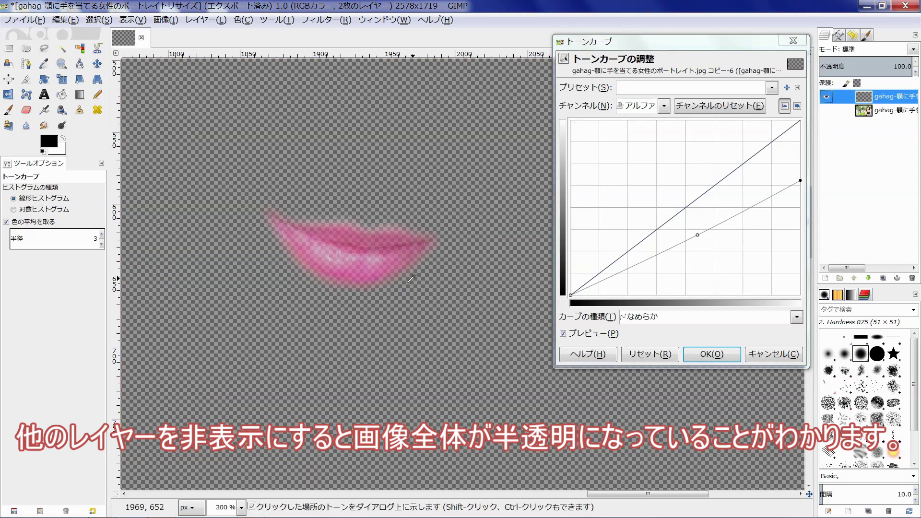
mouse_move(800, 179)
mouse_down()
mouse_move(800, 112)
mouse_move(822, 208)
mouse_move(822, 303)
mouse_move(821, 211)
mouse_move(818, 186)
mouse_move(818, 246)
mouse_move(807, 161)
mouse_up()
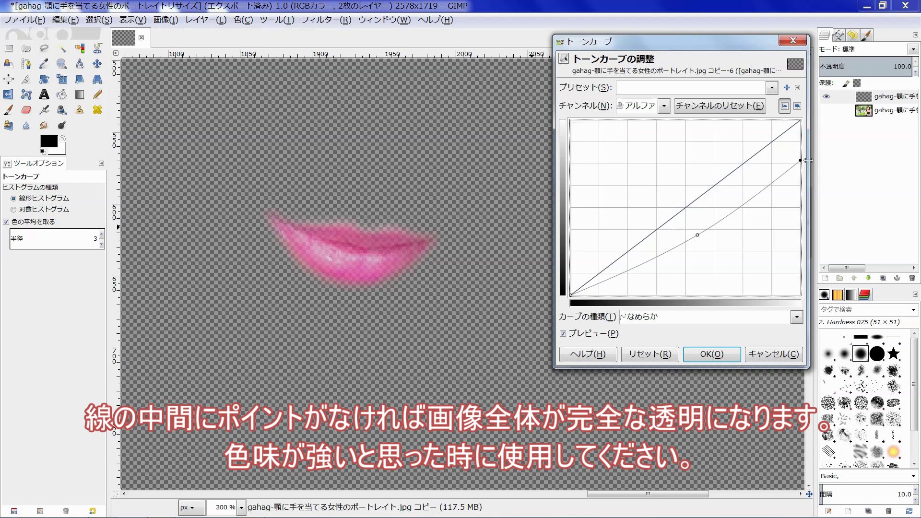
click(830, 111)
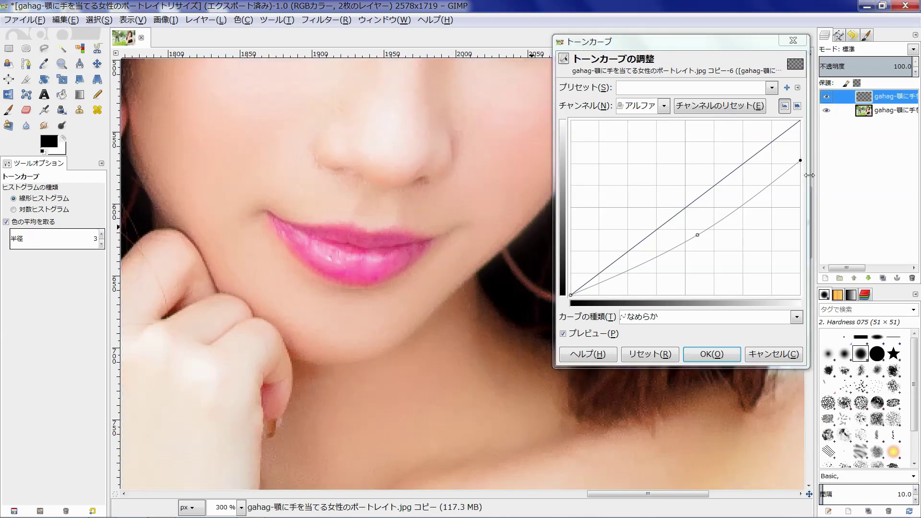
mouse_move(800, 160)
mouse_down()
mouse_move(803, 186)
mouse_move(799, 152)
mouse_move(800, 169)
mouse_up()
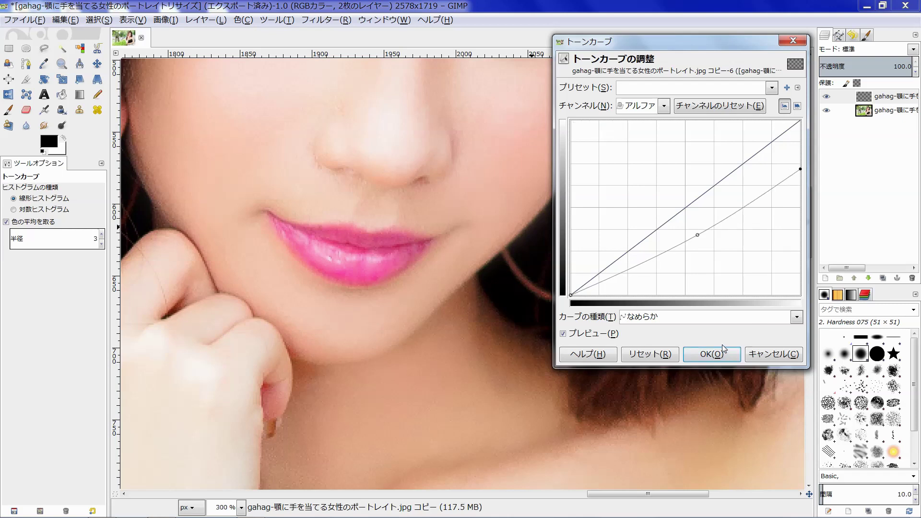
click(711, 354)
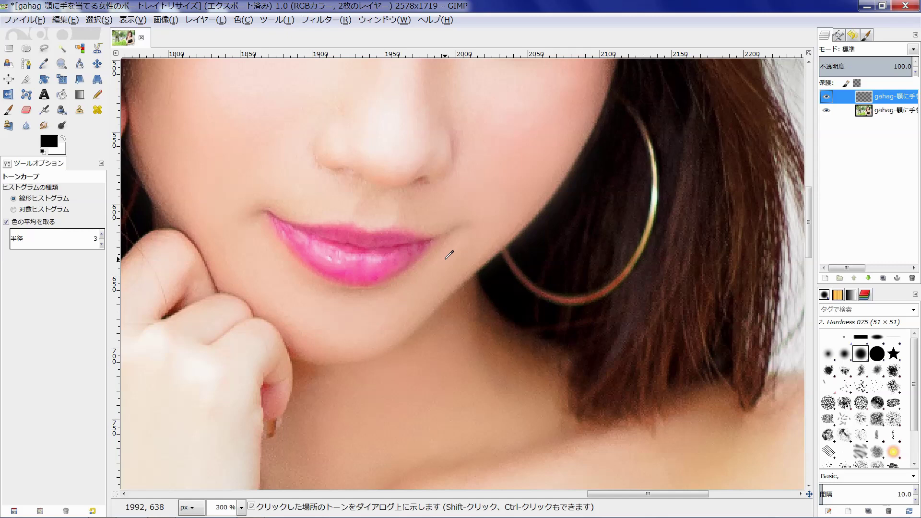
scroll(449, 254, down, 2)
scroll(449, 255, down, 1)
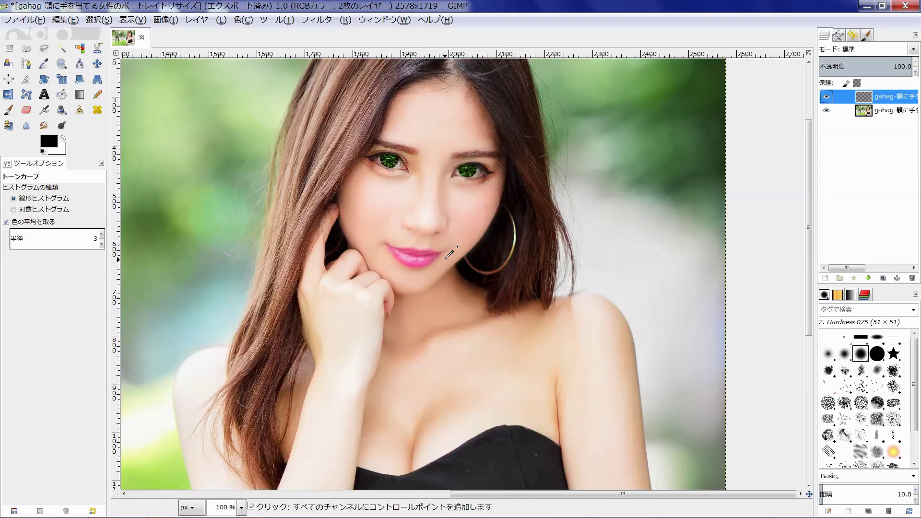
Step: Merge the pink lip layer down into the portrait layer
drag(449, 255, 478, 302)
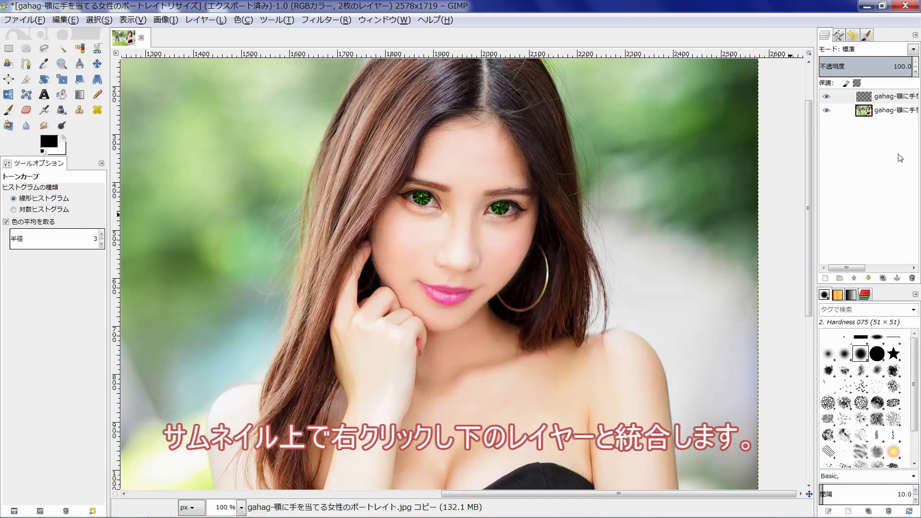
right_click(863, 98)
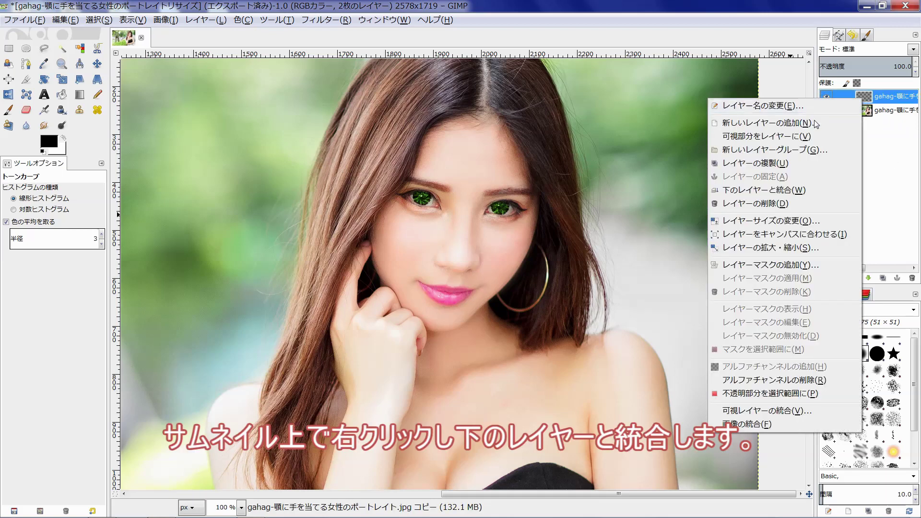
click(802, 190)
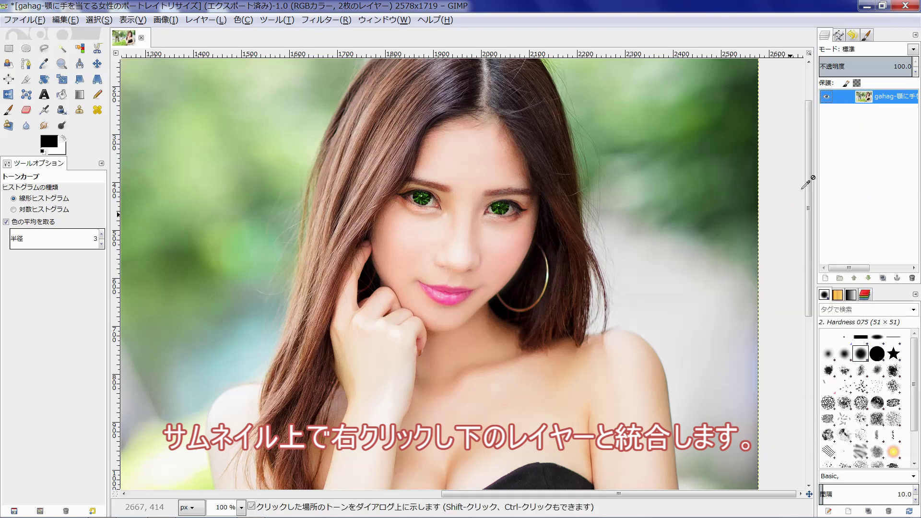